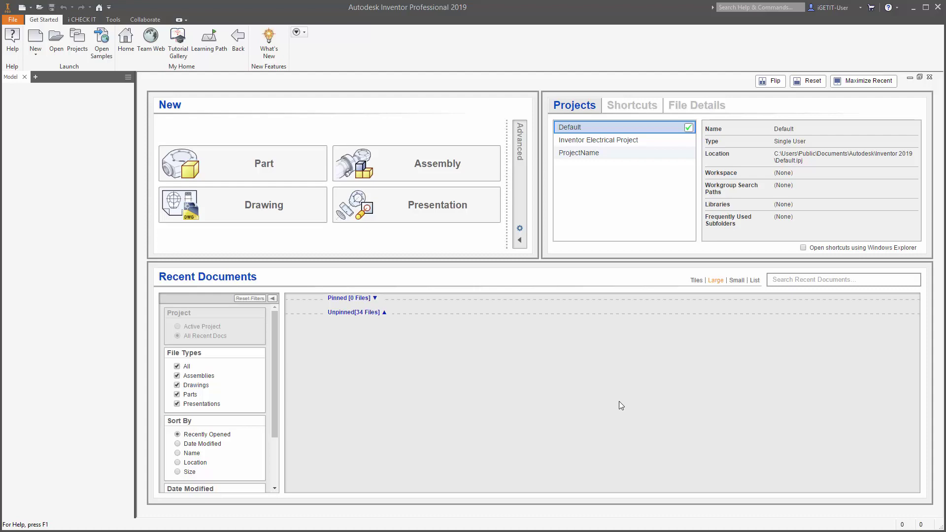
- Open the Create New File dialog from the Get Started tab's New button
{"action": "left_click", "coordinate": [35, 40]}
- Create a new Standard part and start a 3D sketch in it
{"action": "left_click", "coordinate": [567, 410]}
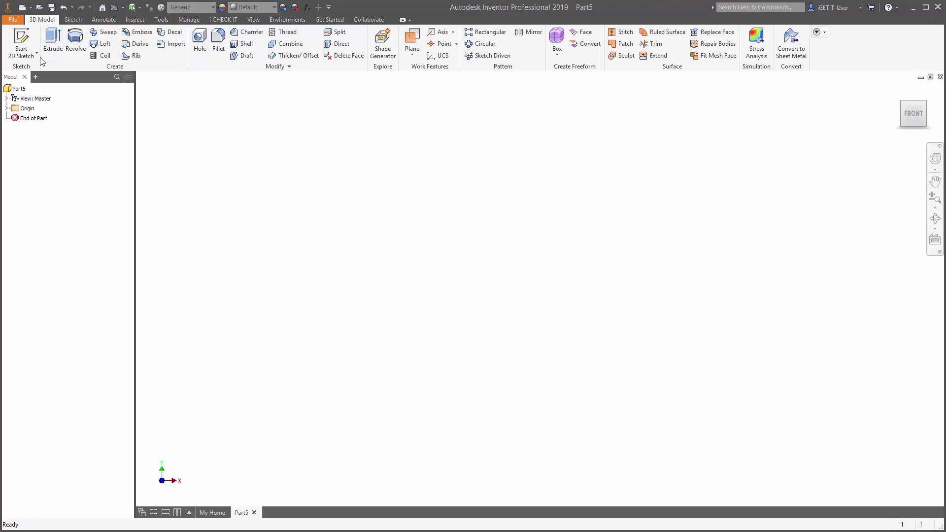
{"action": "left_click", "coordinate": [39, 59]}
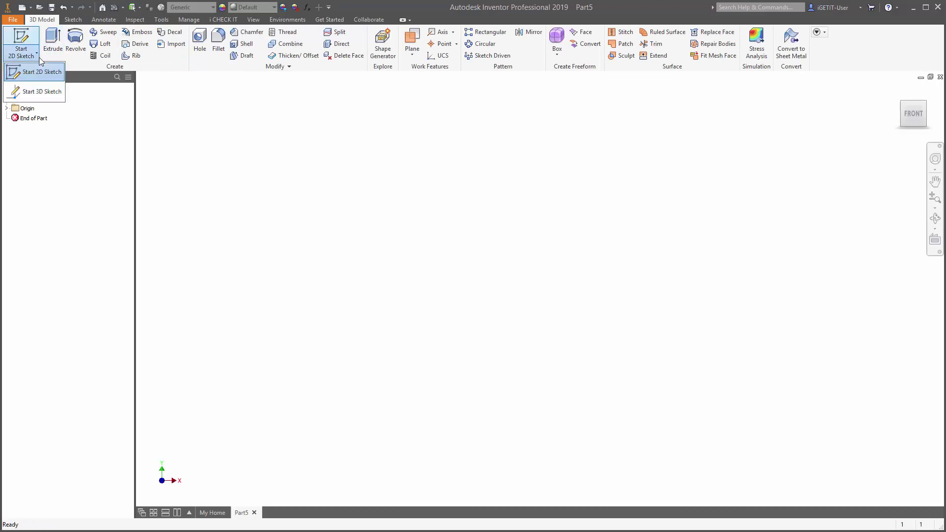
{"action": "left_click", "coordinate": [37, 93]}
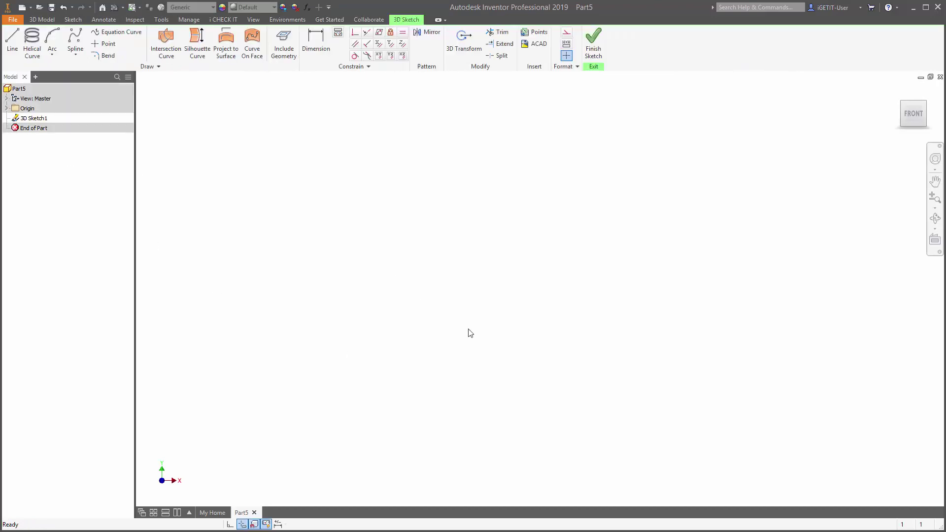
- Try the 3D Line tool, finish 3D Sketch1, and bring up its browser menu
{"action": "left_click", "coordinate": [13, 42]}
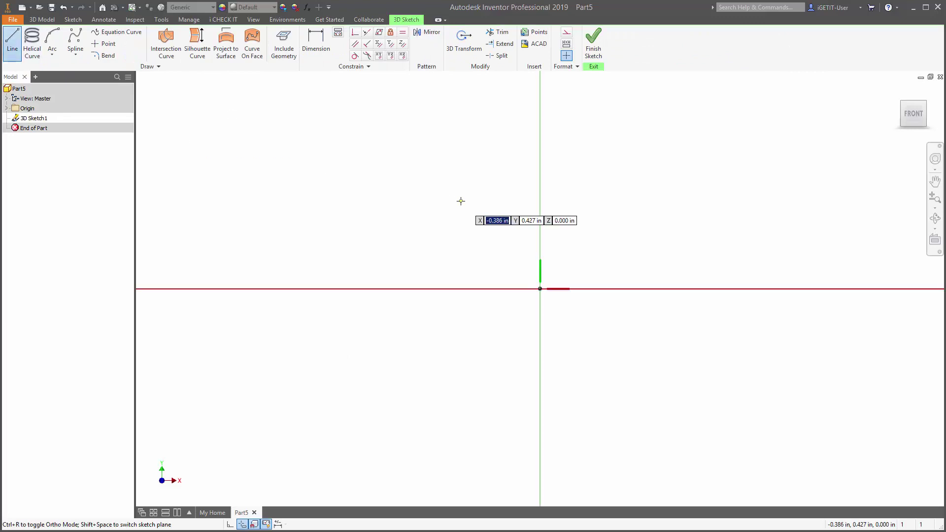
{"action": "mouse_move", "coordinate": [628, 272]}
{"action": "middle_mouse_down", "text": "shift"}
{"action": "mouse_move", "coordinate": [596, 295]}
{"action": "mouse_move", "coordinate": [554, 279]}
{"action": "middle_mouse_up", "text": "shift"}
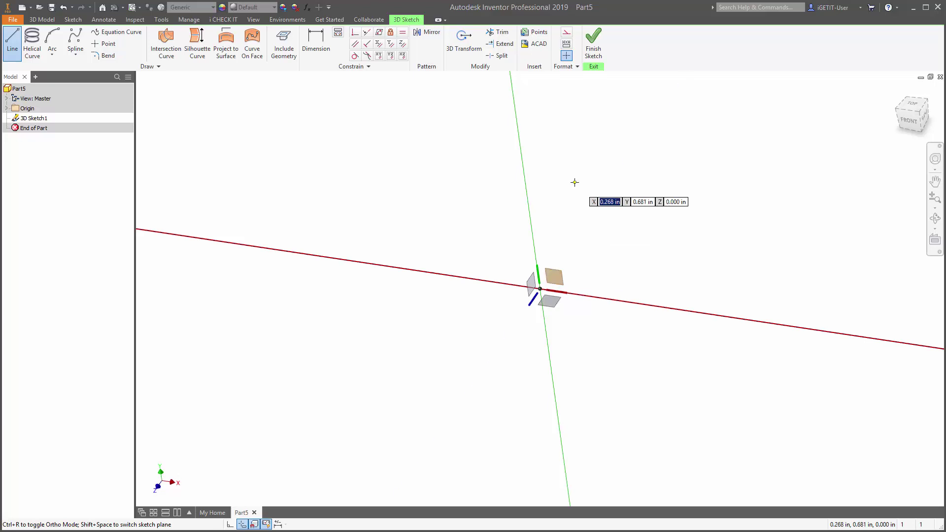
{"action": "left_click", "coordinate": [593, 49]}
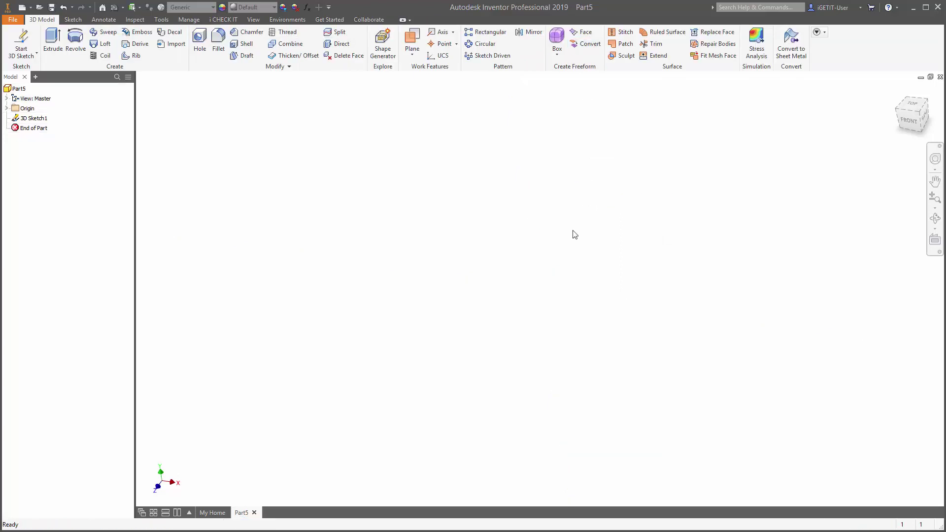
{"action": "right_click", "coordinate": [42, 120]}
- Delete 3D Sketch1 and start a 2D sketch on the XY plane
{"action": "left_click", "coordinate": [61, 148]}
{"action": "left_click", "coordinate": [30, 54]}
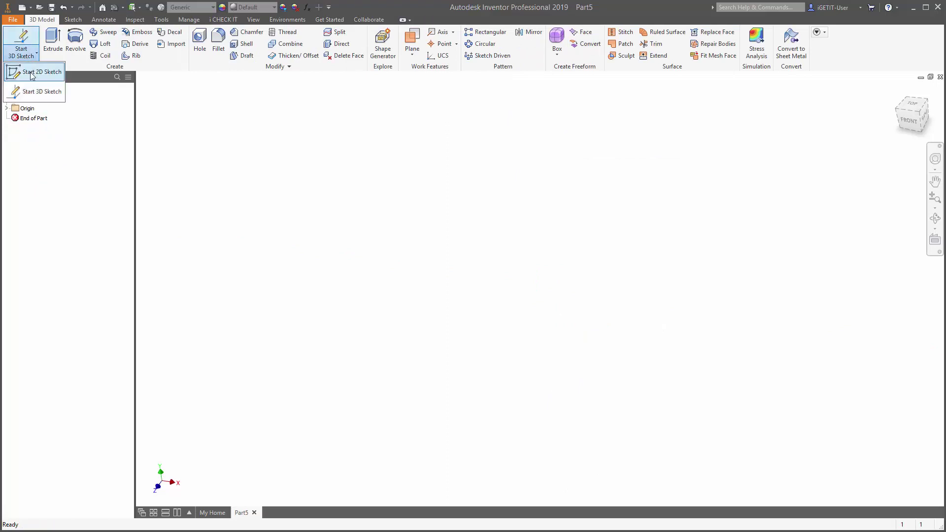
{"action": "left_click", "coordinate": [30, 73]}
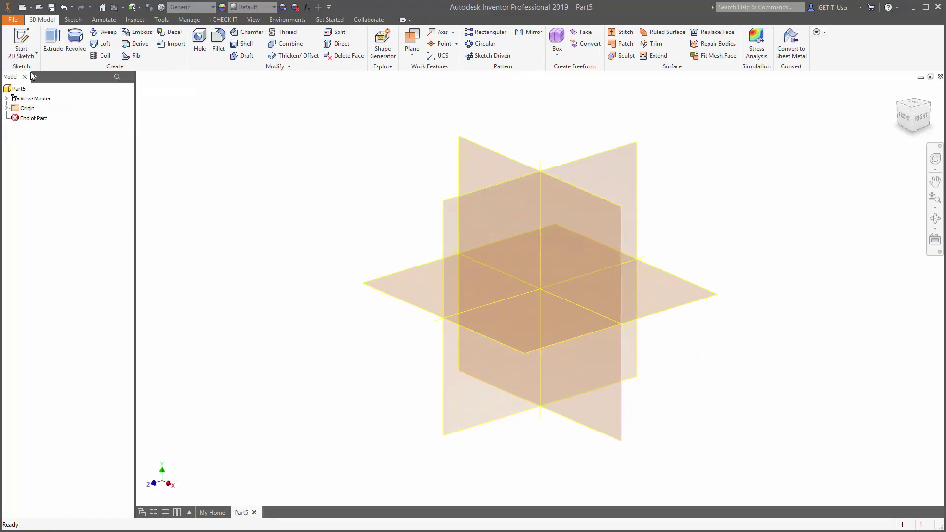
{"action": "left_click", "coordinate": [484, 167]}
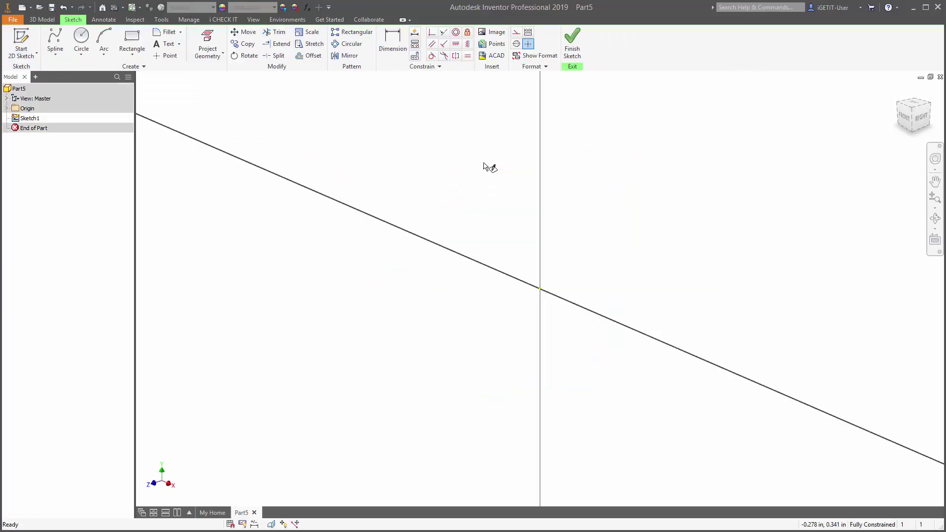
- Draw a wavy four-point spline in Front view and finish Sketch1
{"action": "left_click", "coordinate": [49, 35]}
{"action": "middle_click_drag", "start_coordinate": [832, 168], "coordinate": [854, 152], "text": "shift"}
{"action": "key", "text": "F5"}
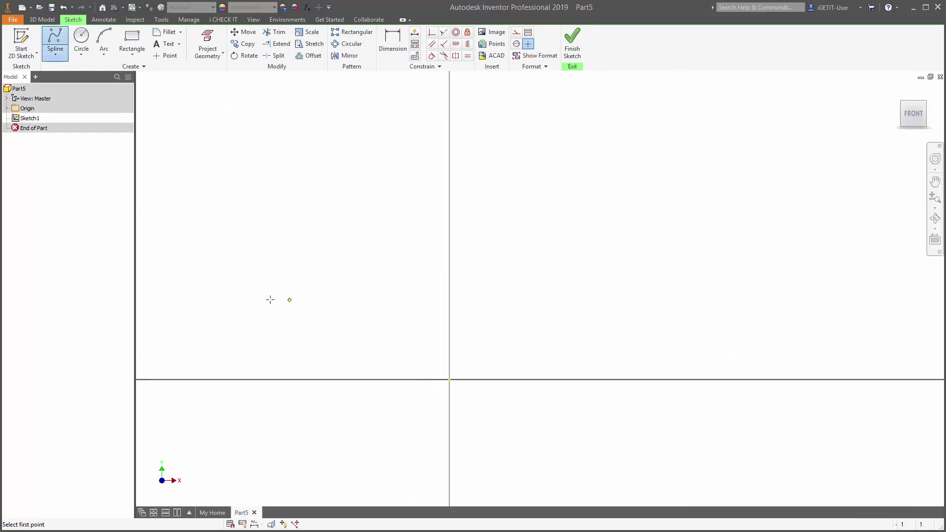
{"action": "left_click", "coordinate": [248, 312]}
{"action": "left_click", "coordinate": [404, 207]}
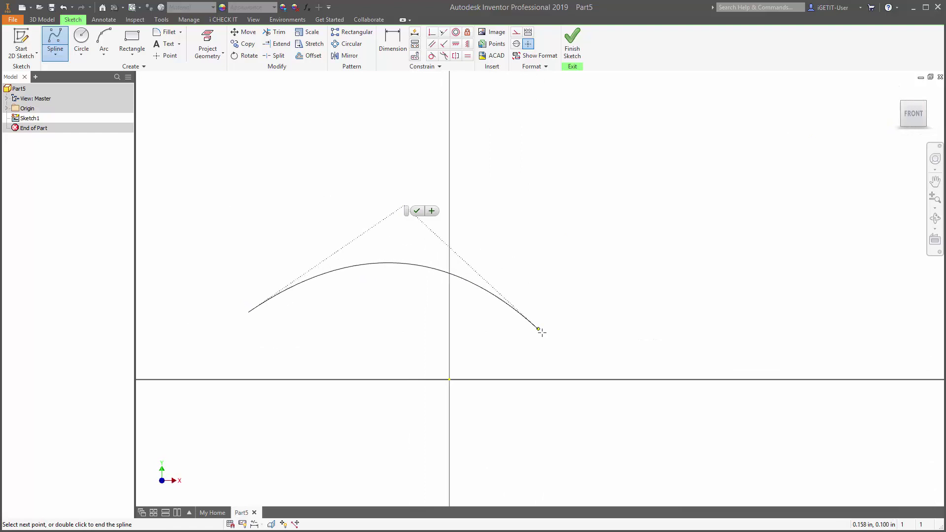
{"action": "left_click", "coordinate": [542, 331]}
{"action": "left_click", "coordinate": [670, 230]}
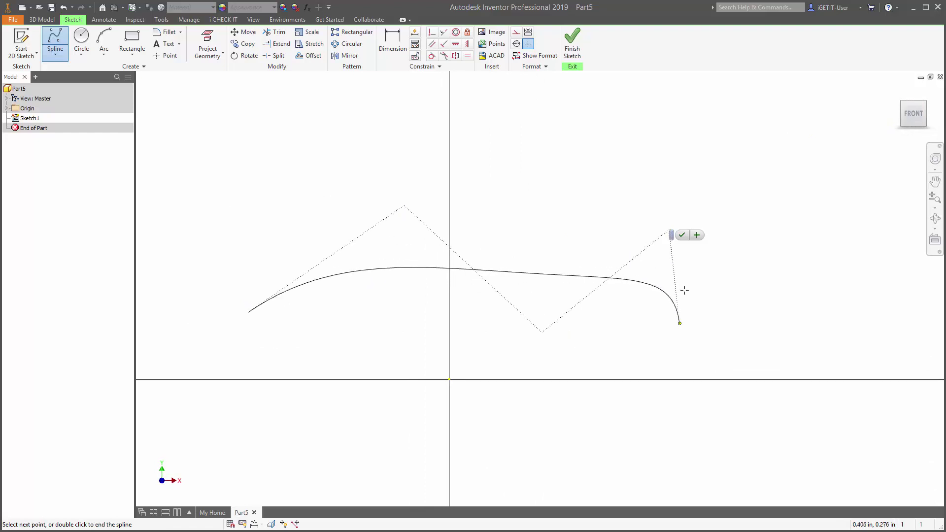
{"action": "left_click", "coordinate": [683, 235]}
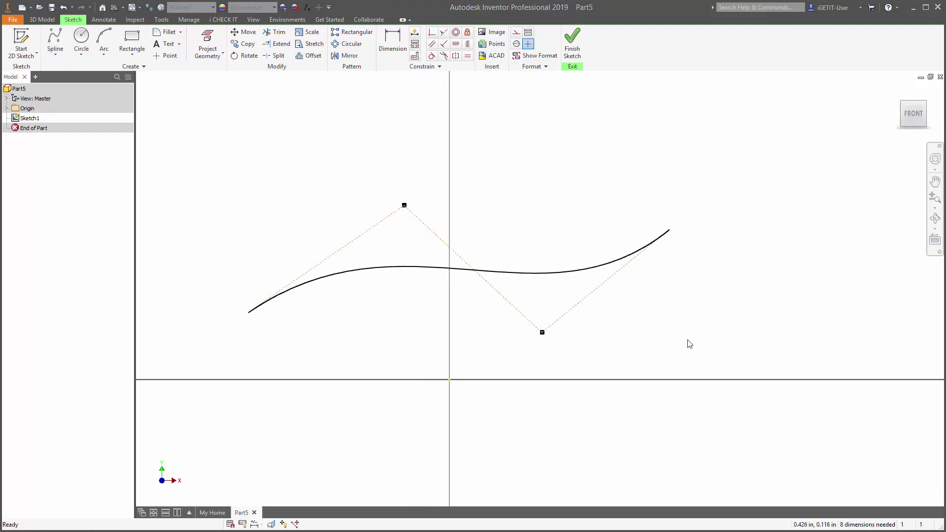
{"action": "left_click", "coordinate": [573, 40]}
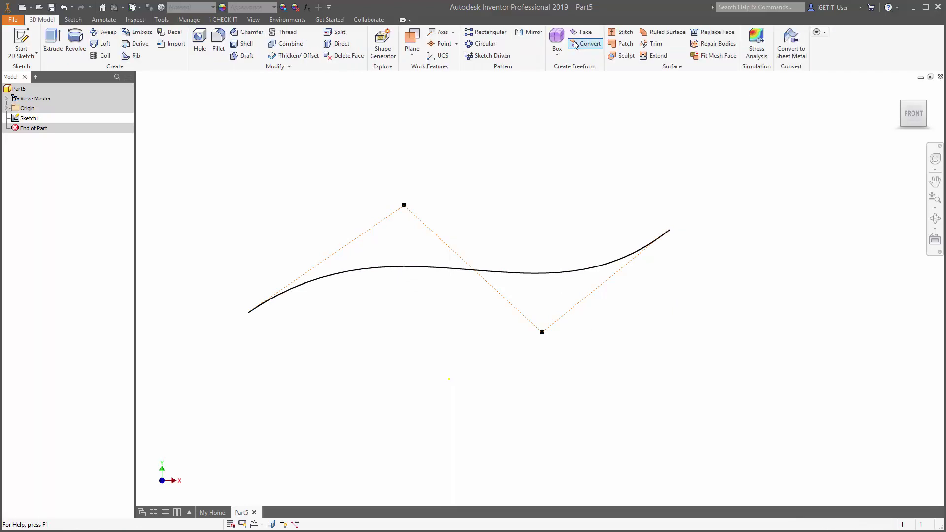
- Start Sketch2 on the XZ plane and project both spline endpoints into it
{"action": "left_click", "coordinate": [923, 109]}
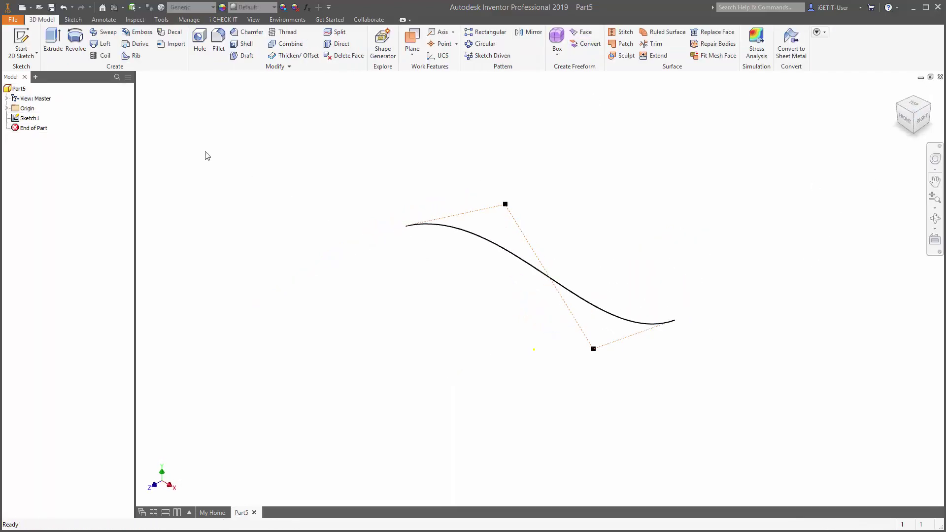
{"action": "left_click", "coordinate": [19, 42]}
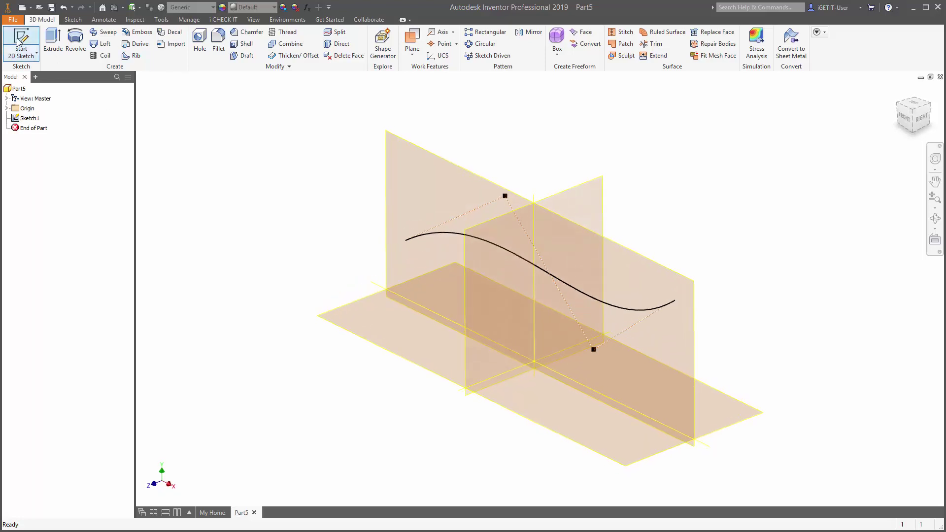
{"action": "left_click", "coordinate": [391, 353]}
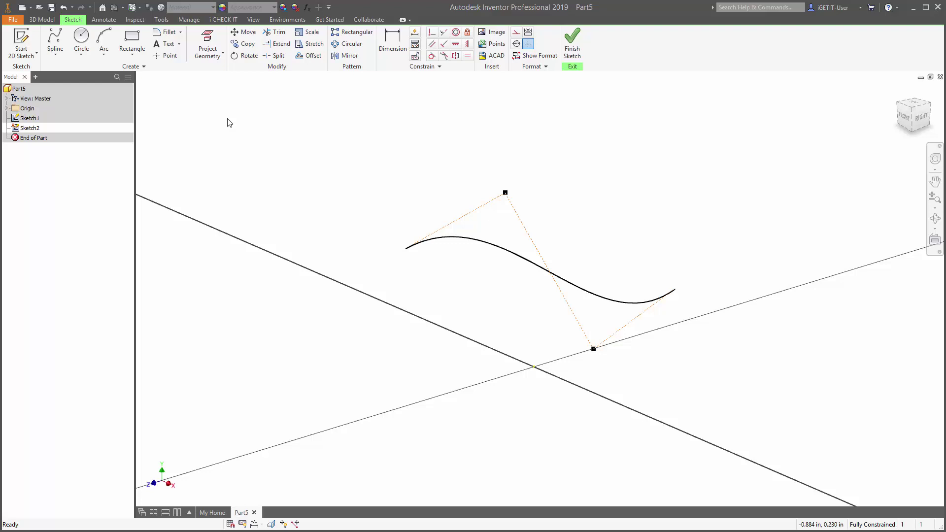
{"action": "left_click", "coordinate": [207, 43]}
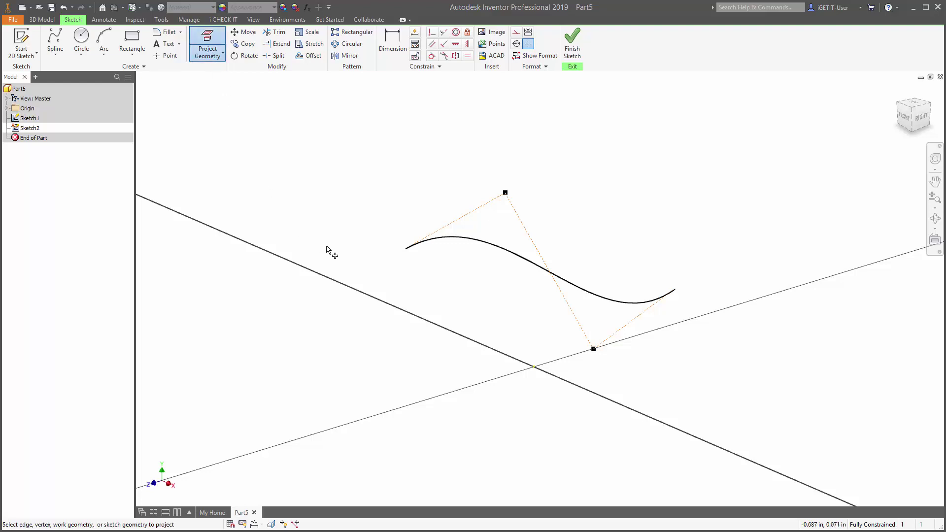
{"action": "left_click", "coordinate": [405, 249]}
{"action": "left_click", "coordinate": [675, 290]}
- Draw a 90° line from the first projected spline endpoint
{"action": "left_click", "coordinate": [55, 54]}
{"action": "left_click", "coordinate": [59, 74]}
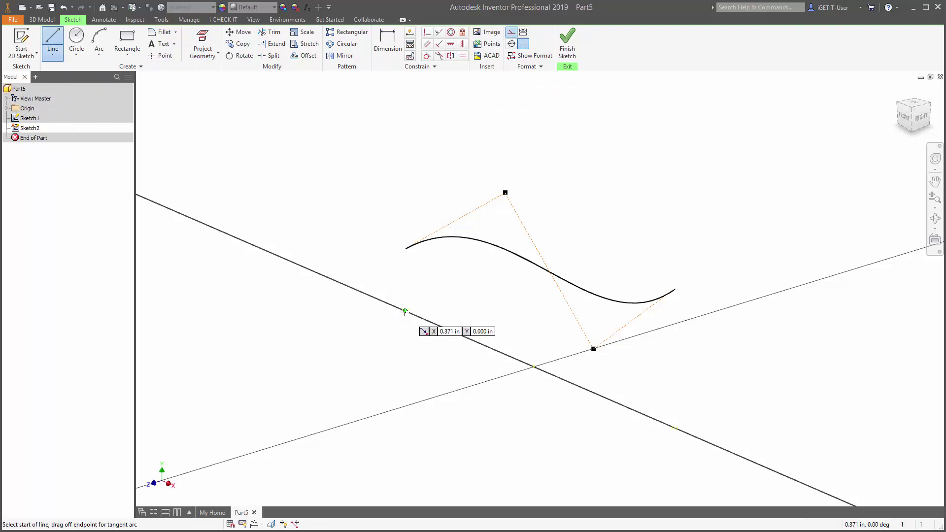
{"action": "left_click", "coordinate": [404, 312]}
{"action": "key", "text": "Tab"}
{"action": "type", "text": "90"}
{"action": "key", "text": "Tab"}
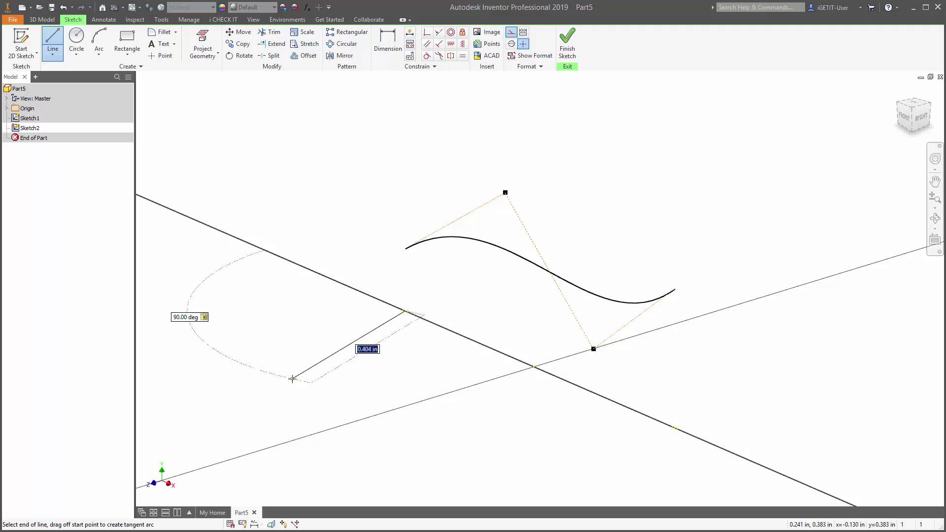
{"action": "left_click", "coordinate": [267, 380]}
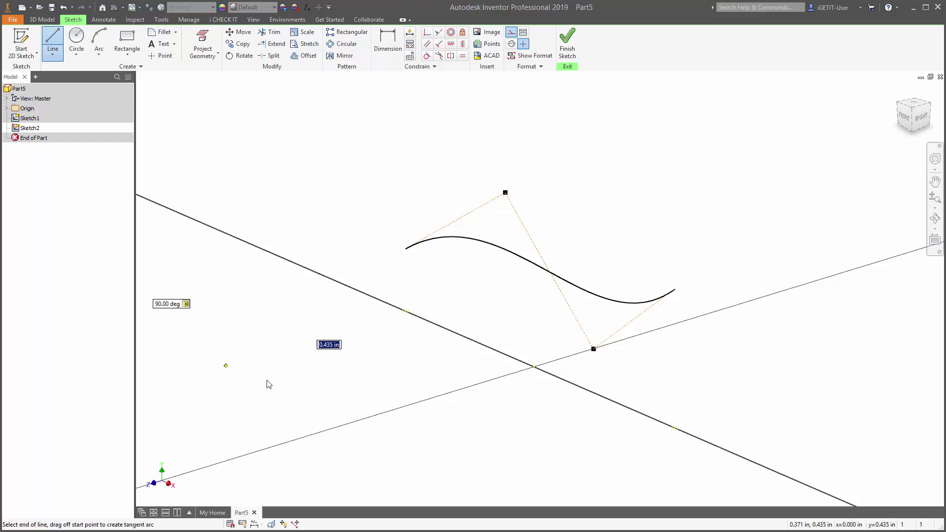
{"action": "right_click", "coordinate": [434, 348]}
{"action": "left_click", "coordinate": [435, 324]}
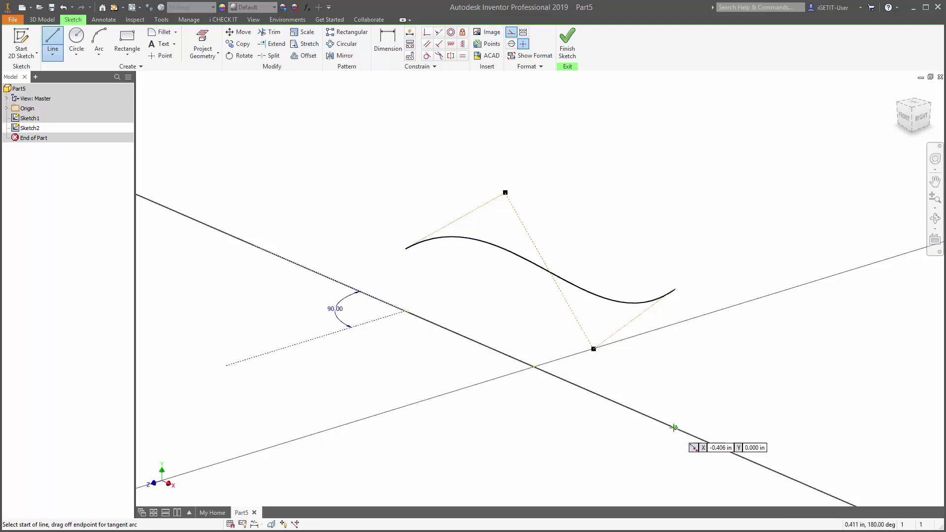
- Draw a second 90° line from the other projected endpoint
{"action": "left_click", "coordinate": [675, 428]}
{"action": "key", "text": "Tab"}
{"action": "type", "text": "90"}
{"action": "key", "text": "Tab"}
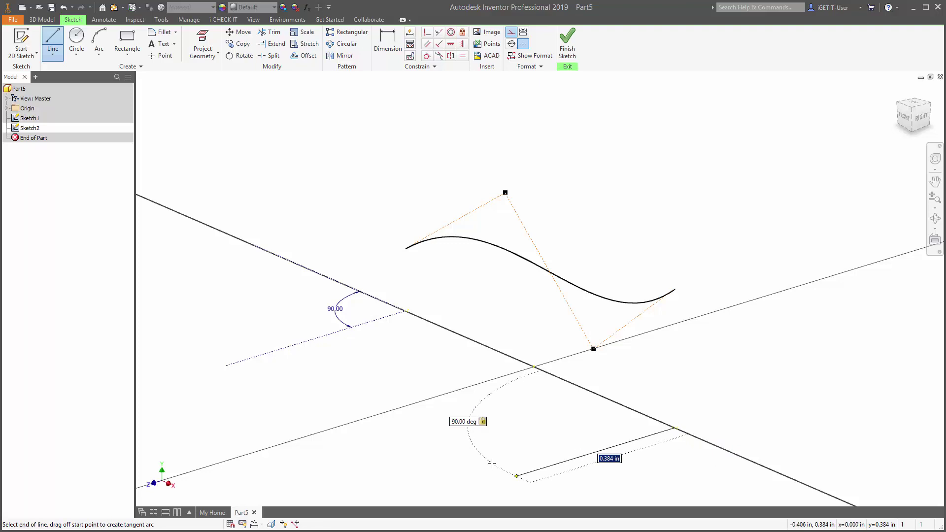
{"action": "left_click", "coordinate": [494, 478]}
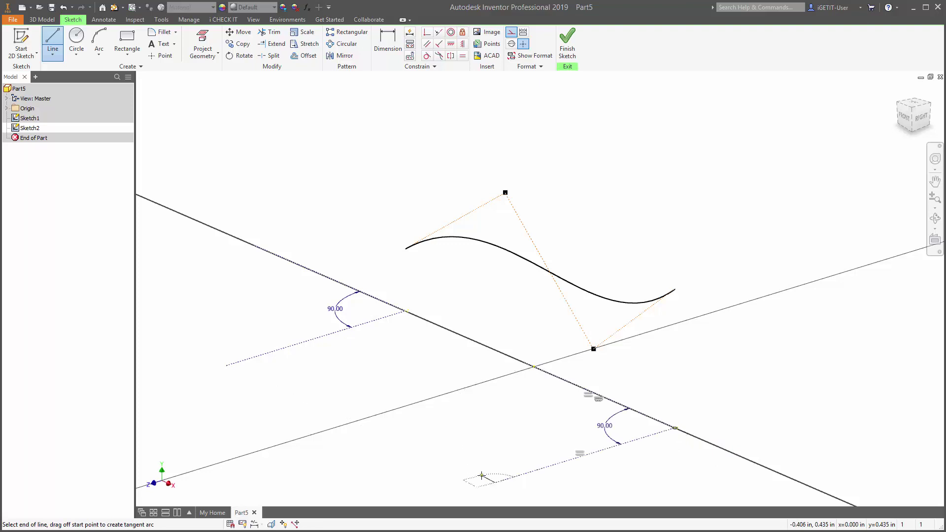
{"action": "right_click", "coordinate": [585, 244]}
{"action": "left_click", "coordinate": [625, 239]}
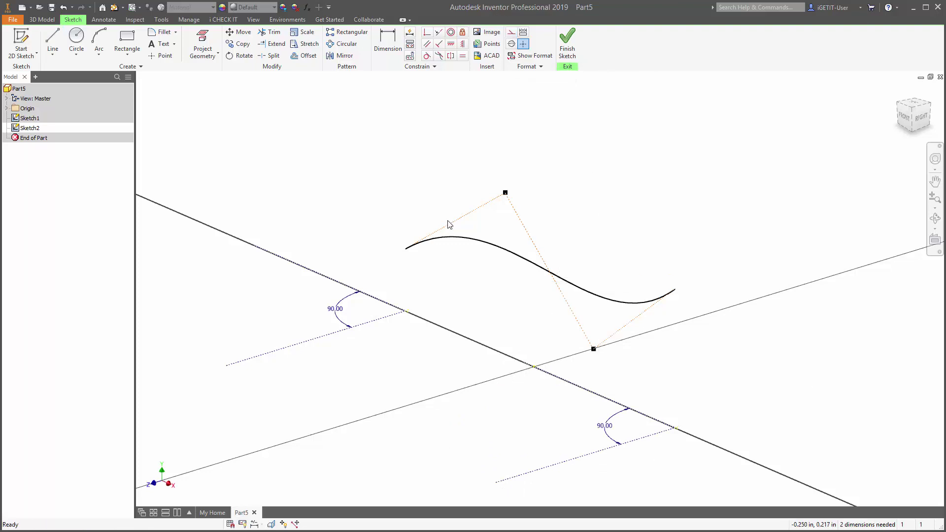
- Choose Spline Control Vertex and set a flat Top view centred on the vertical lines
{"action": "left_click", "coordinate": [52, 54]}
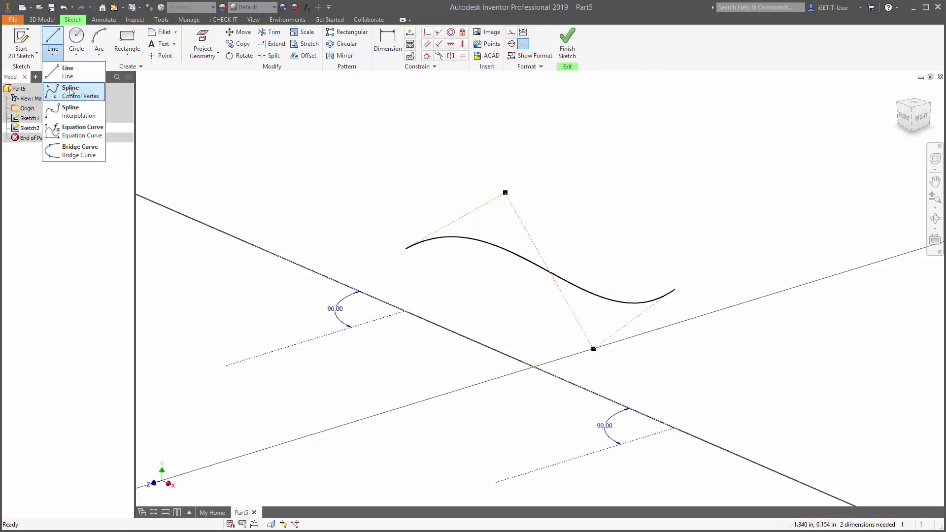
{"action": "left_click", "coordinate": [70, 91]}
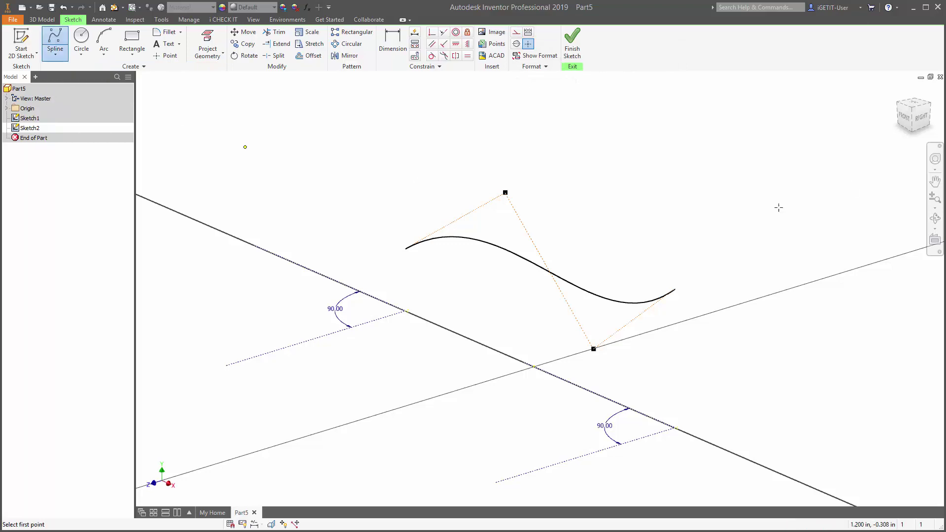
{"action": "left_click_drag", "start_coordinate": [915, 106], "coordinate": [918, 109]}
{"action": "left_click", "coordinate": [918, 110]}
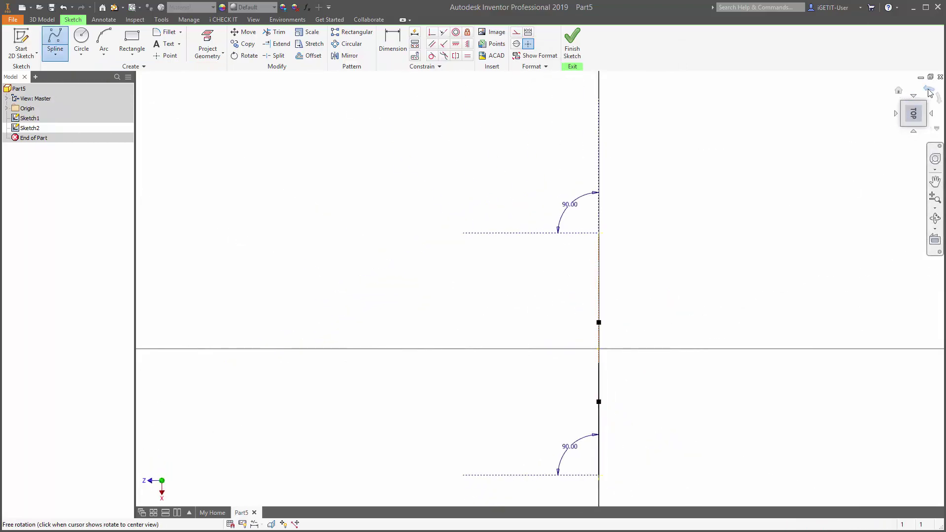
{"action": "left_click_drag", "start_coordinate": [867, 232], "coordinate": [821, 172]}
{"action": "key", "text": "F5"}
{"action": "middle_click_drag", "start_coordinate": [667, 312], "coordinate": [576, 312]}
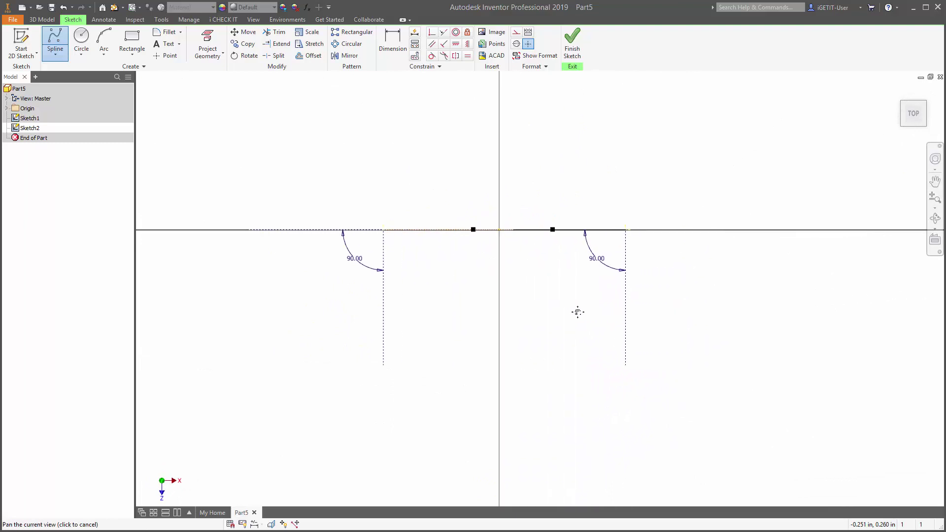
- Draw an S-shaped four-point spline joining the two vertical lines and finish Sketch2
{"action": "left_click", "coordinate": [383, 281]}
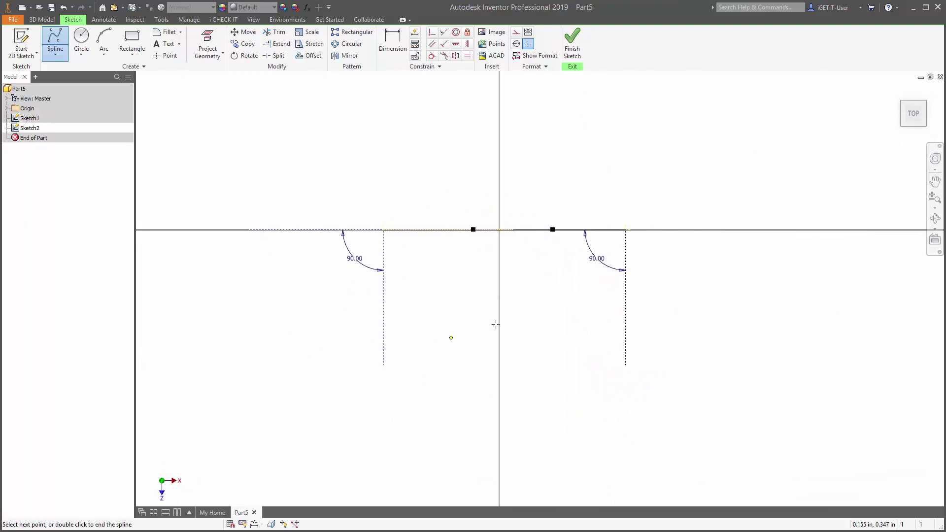
{"action": "left_click", "coordinate": [452, 338]}
{"action": "left_click", "coordinate": [564, 271]}
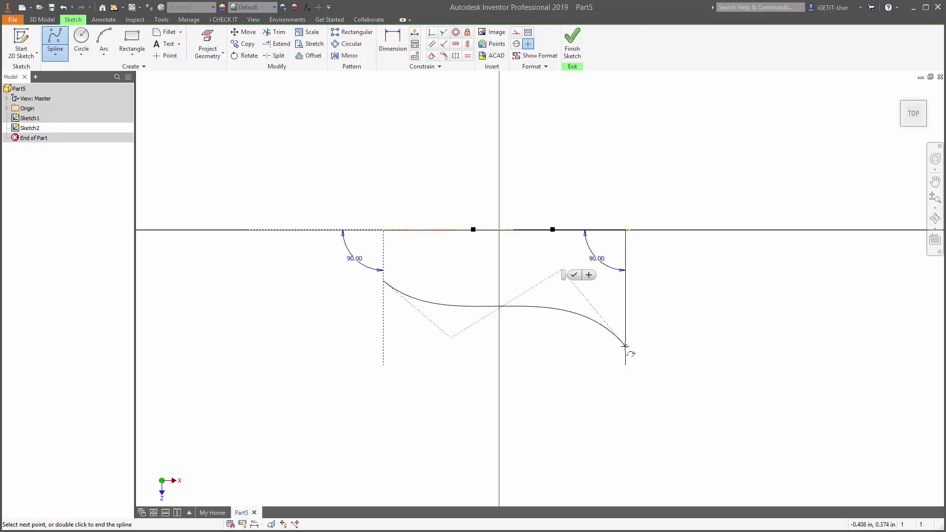
{"action": "left_click", "coordinate": [625, 347]}
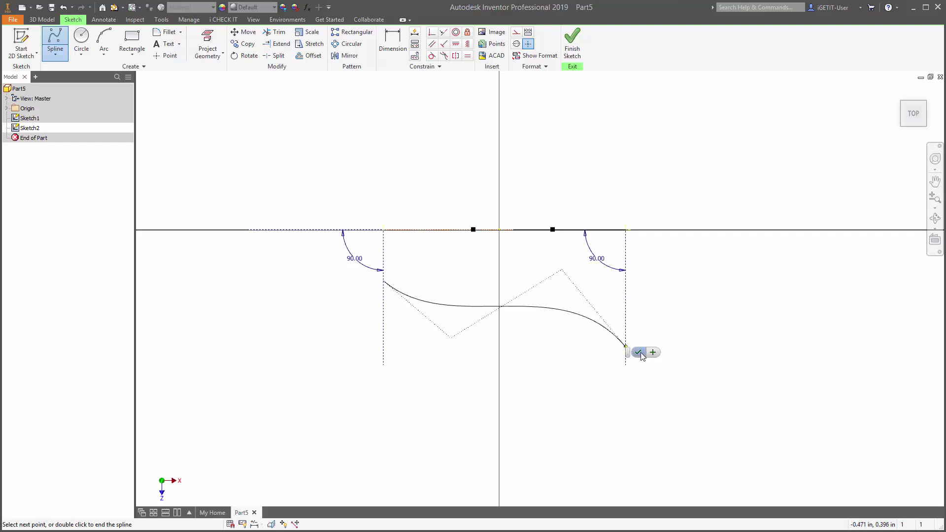
{"action": "left_click", "coordinate": [636, 351]}
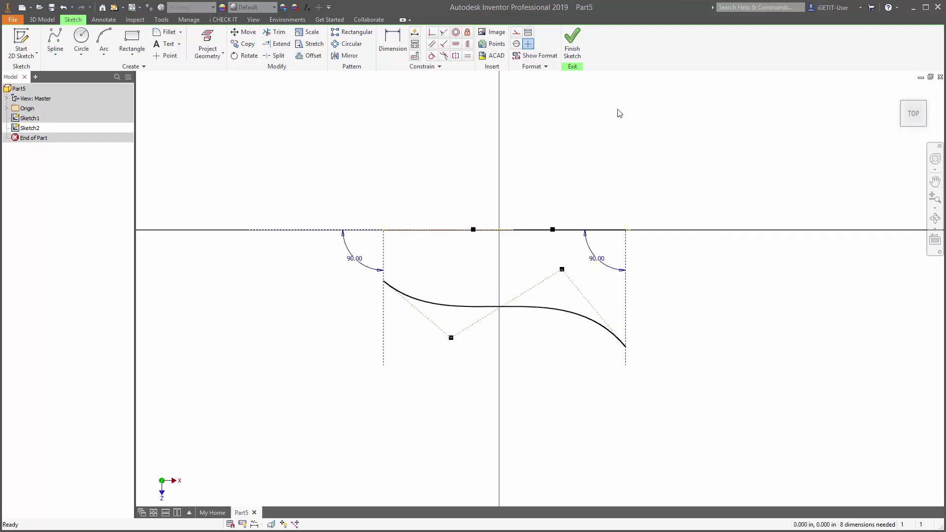
{"action": "left_click", "coordinate": [572, 42]}
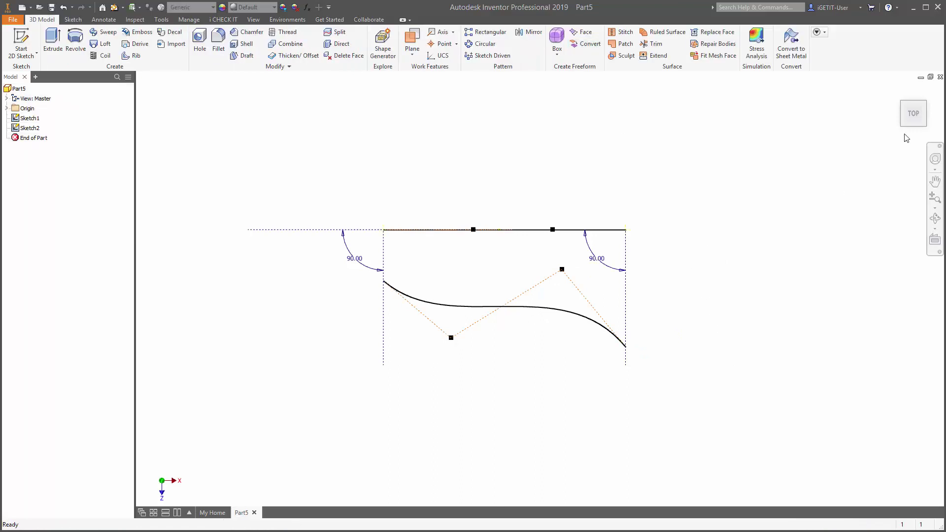
{"action": "left_click", "coordinate": [902, 93]}
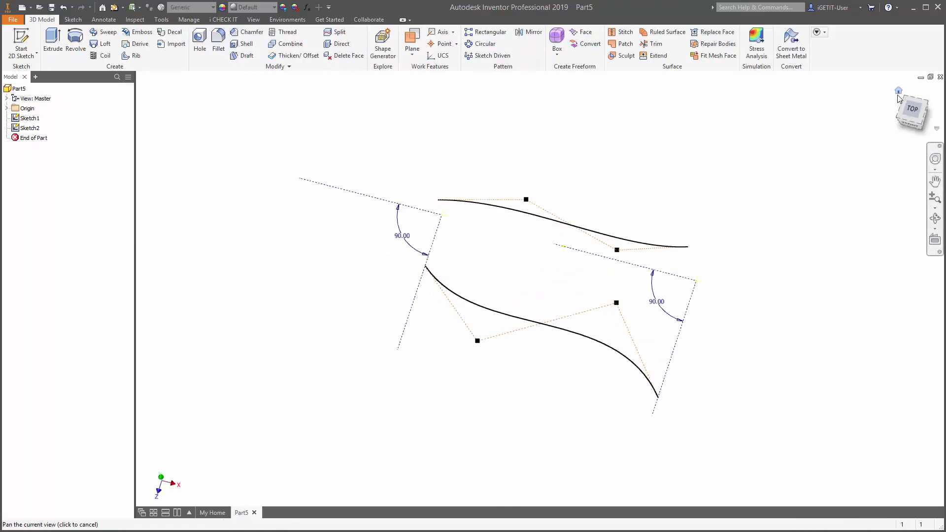
{"action": "middle_click_drag", "start_coordinate": [823, 298], "coordinate": [706, 230]}
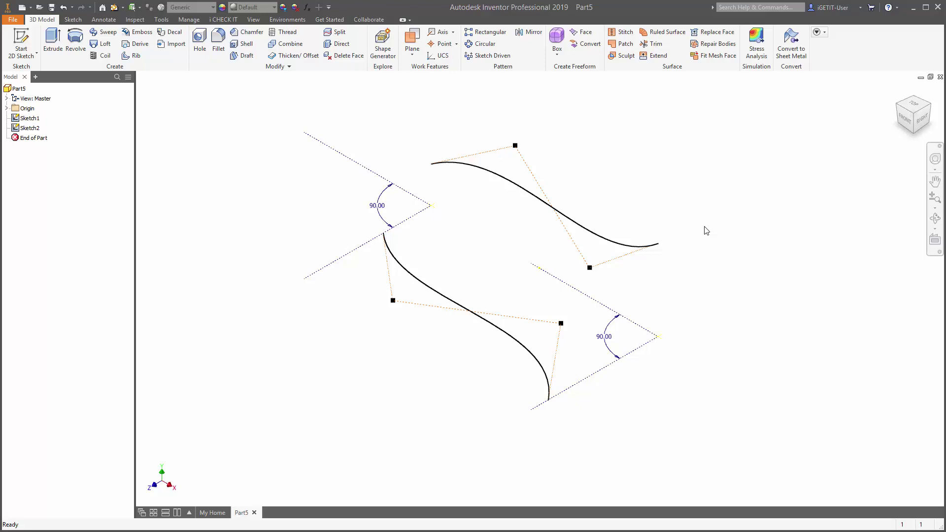
{"action": "left_click", "coordinate": [906, 119]}
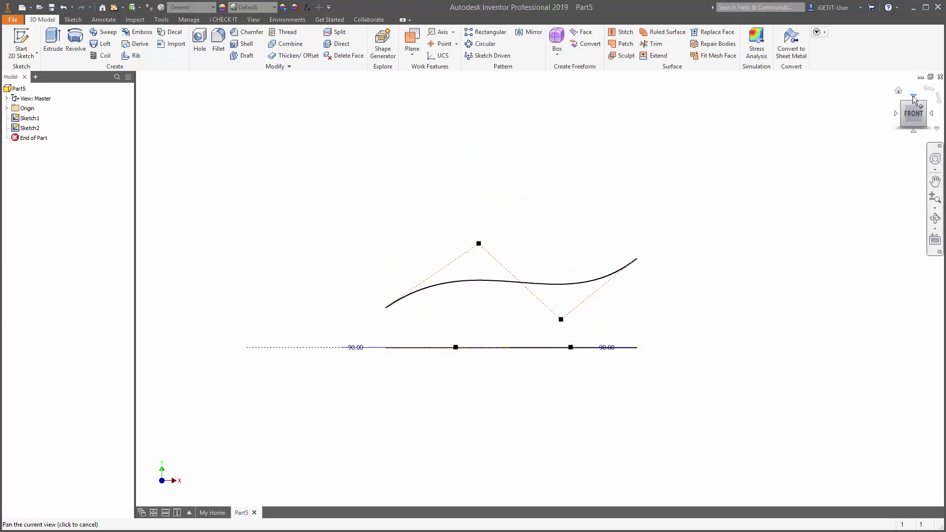
{"action": "left_click", "coordinate": [913, 95]}
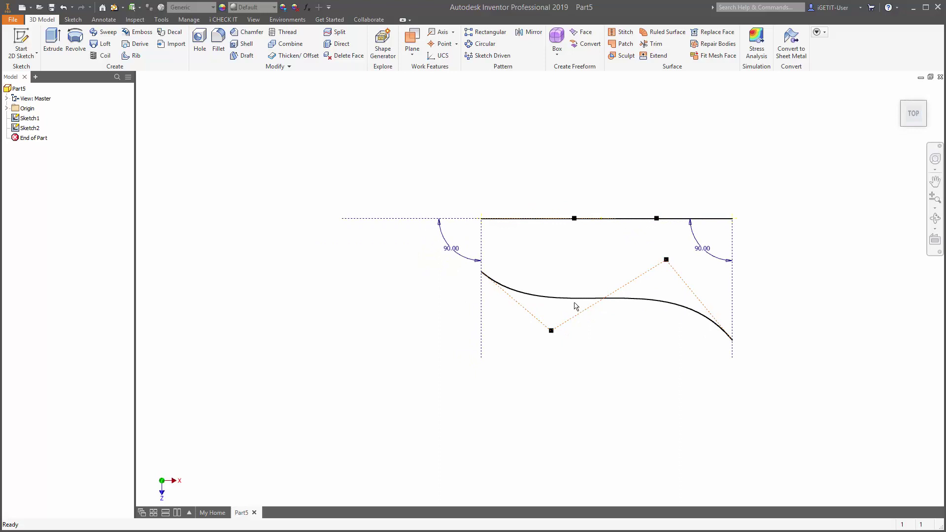
{"action": "left_click", "coordinate": [898, 92]}
{"action": "middle_click_drag", "start_coordinate": [744, 139], "coordinate": [661, 116]}
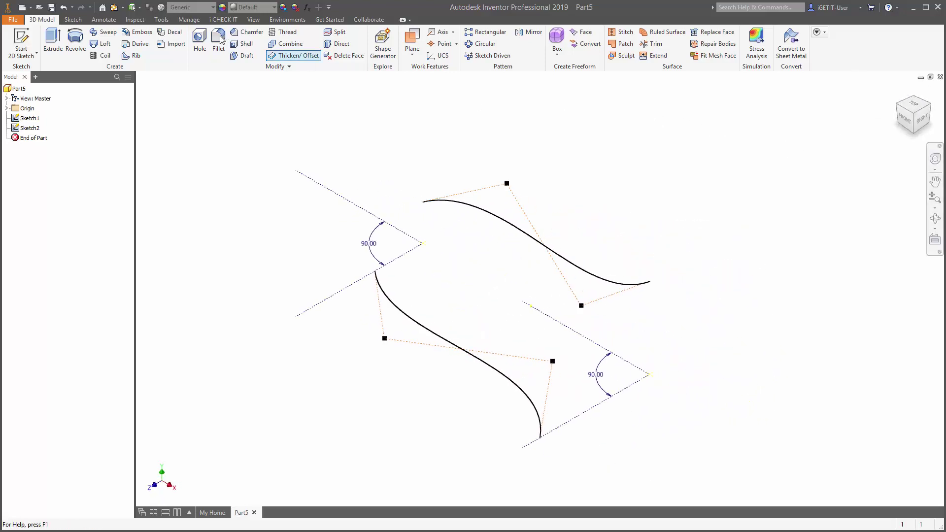
- In a new 3D sketch, create 3D Intersection1 from the upper and lower splines
{"action": "left_click", "coordinate": [36, 52]}
{"action": "left_click", "coordinate": [27, 91]}
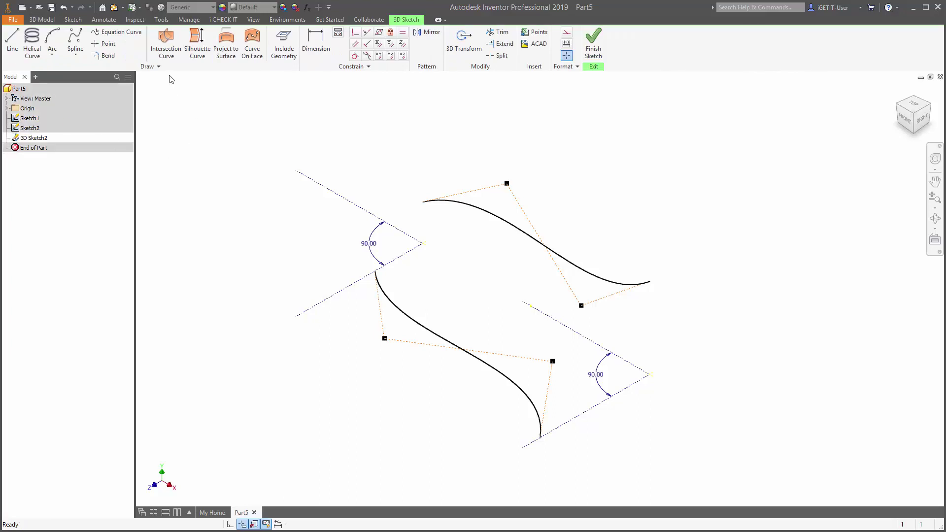
{"action": "left_click", "coordinate": [166, 42]}
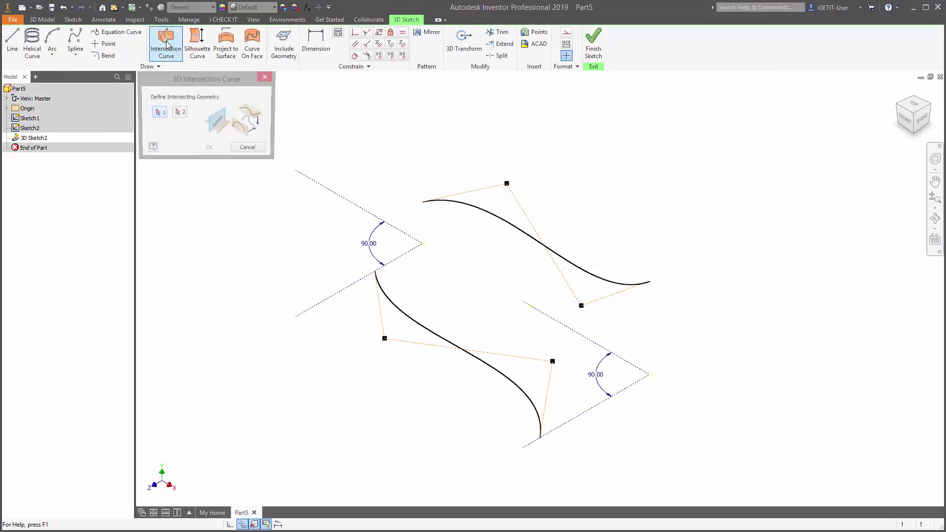
{"action": "left_click", "coordinate": [491, 217]}
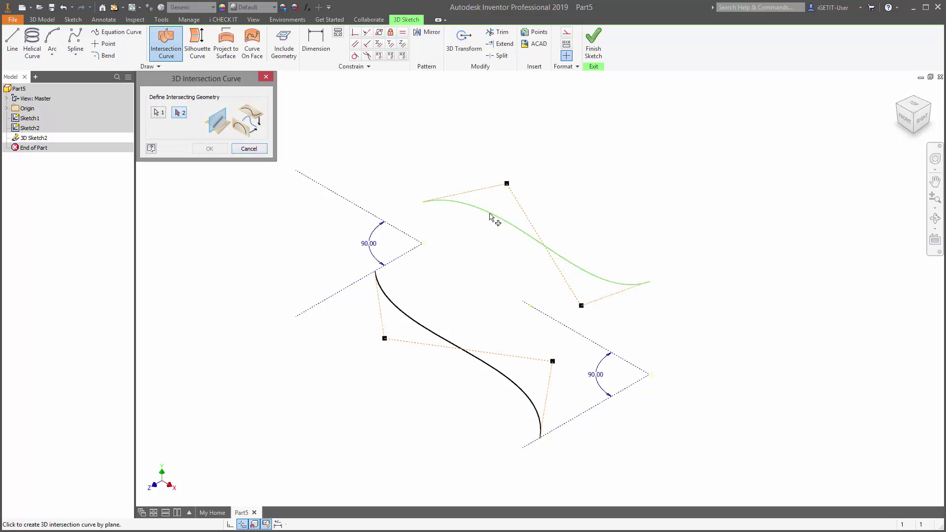
{"action": "left_click", "coordinate": [422, 328]}
{"action": "left_click", "coordinate": [216, 149]}
{"action": "mouse_move", "coordinate": [275, 252]}
{"action": "middle_mouse_down", "text": "shift"}
{"action": "mouse_move", "coordinate": [302, 197]}
{"action": "mouse_move", "coordinate": [368, 206]}
{"action": "mouse_move", "coordinate": [482, 193]}
{"action": "mouse_move", "coordinate": [468, 186]}
{"action": "mouse_move", "coordinate": [460, 197]}
{"action": "mouse_move", "coordinate": [324, 217]}
{"action": "mouse_move", "coordinate": [291, 239]}
{"action": "mouse_move", "coordinate": [302, 257]}
{"action": "mouse_move", "coordinate": [317, 260]}
{"action": "mouse_move", "coordinate": [319, 243]}
{"action": "mouse_move", "coordinate": [302, 236]}
{"action": "mouse_move", "coordinate": [304, 251]}
{"action": "middle_mouse_up", "text": "shift"}
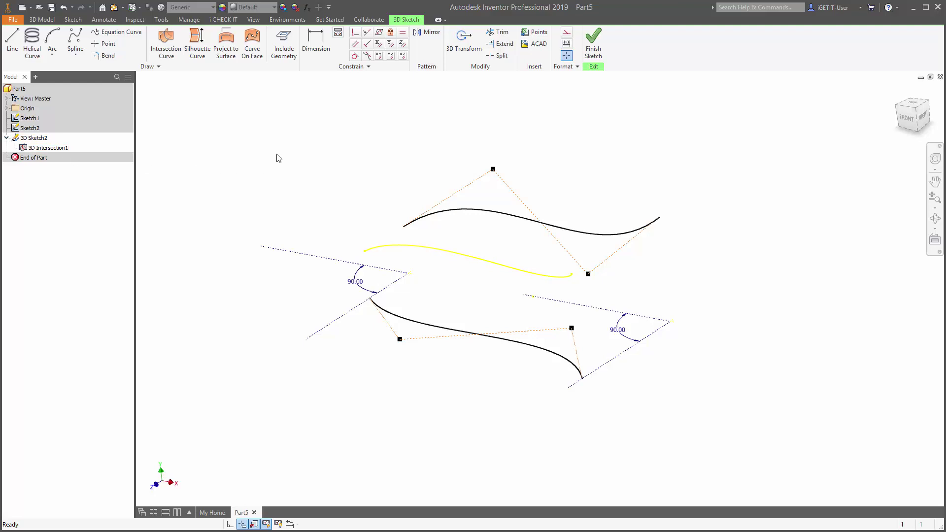
- Finish 3D Sketch2 and add Work Plane1 through the curve's end point, perpendicular to the curve
{"action": "left_click", "coordinate": [593, 44]}
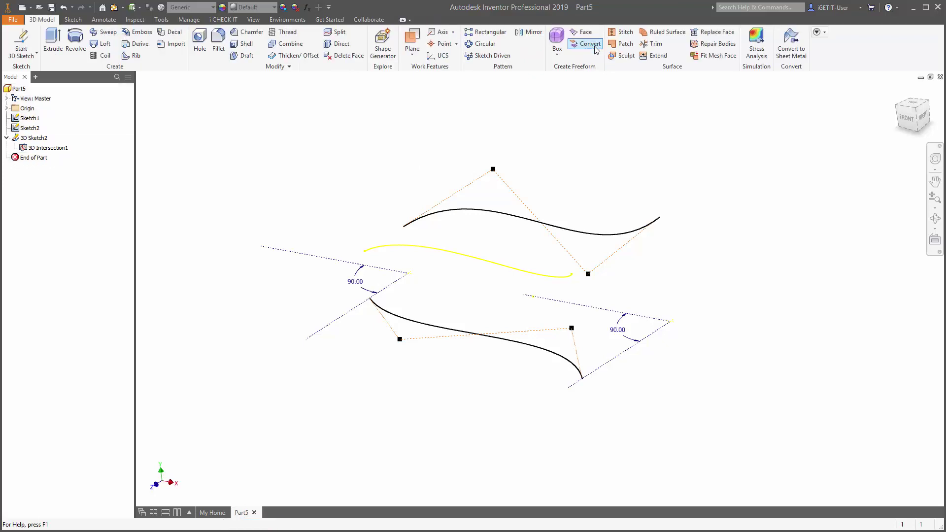
{"action": "left_click", "coordinate": [413, 38]}
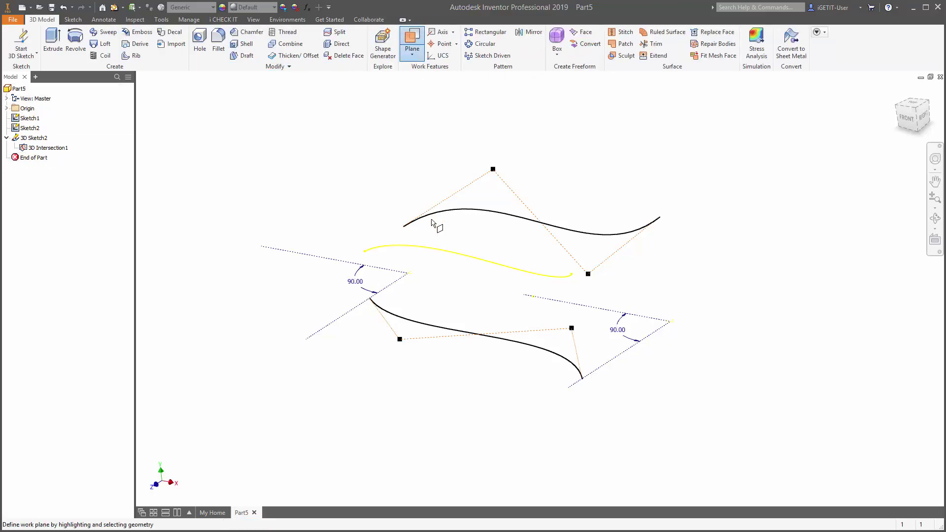
{"action": "left_click", "coordinate": [365, 252]}
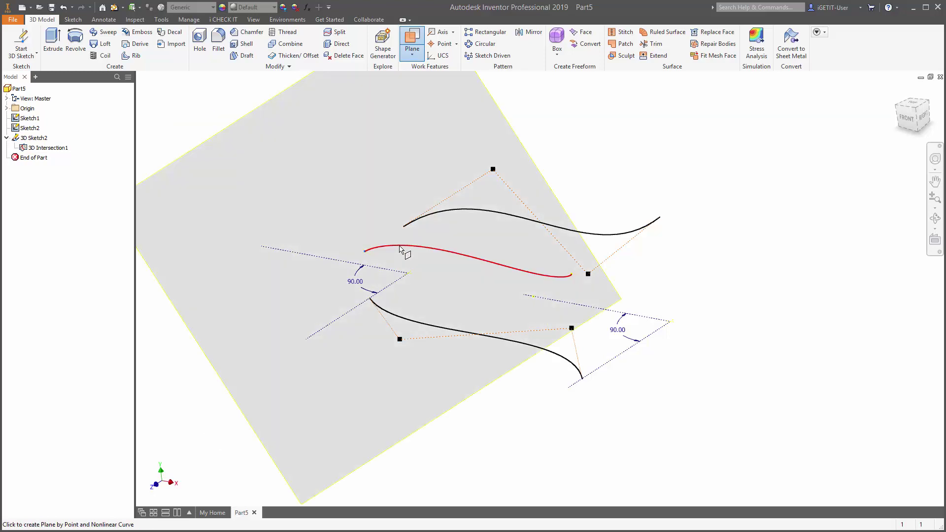
{"action": "left_click", "coordinate": [400, 250]}
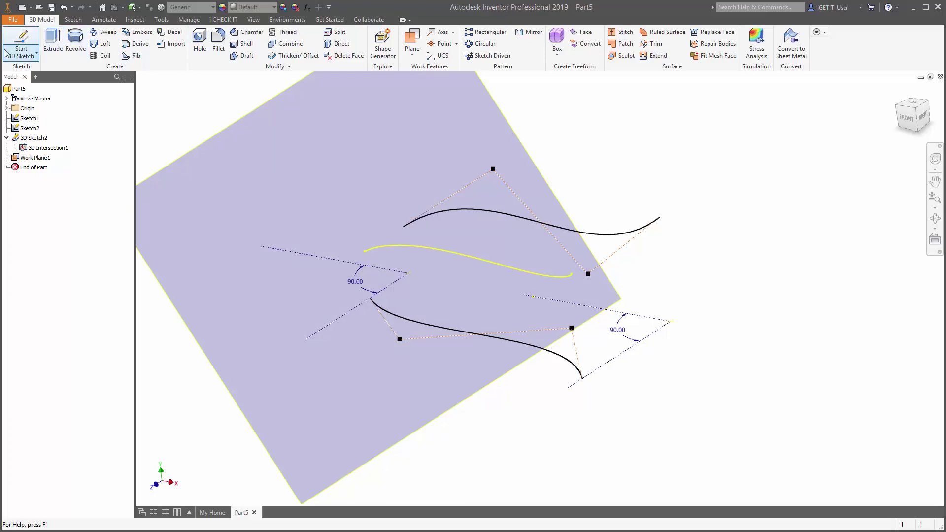
{"action": "left_click", "coordinate": [36, 52]}
- On Work Plane1, sketch a .125-radius circle centred at the curve's end and finish Sketch3
{"action": "left_click", "coordinate": [23, 71]}
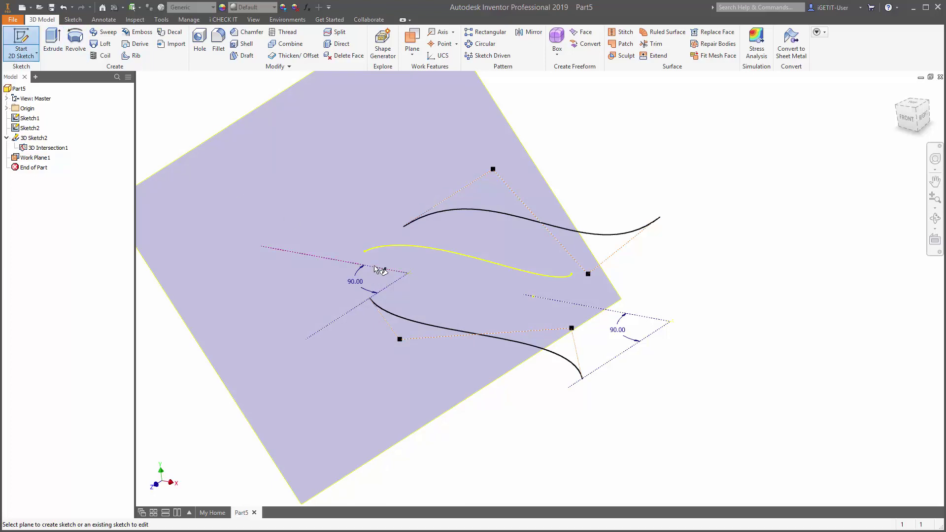
{"action": "left_click", "coordinate": [521, 139]}
{"action": "left_click", "coordinate": [208, 42]}
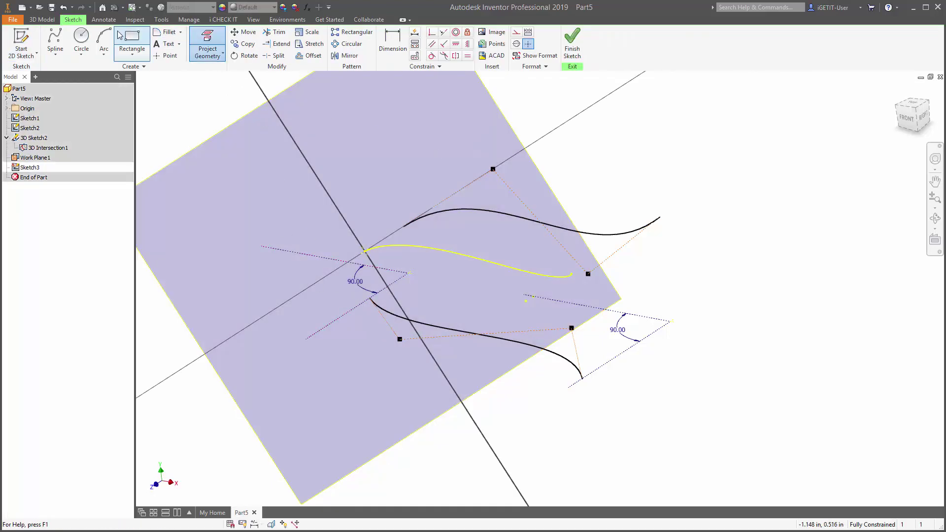
{"action": "left_click", "coordinate": [81, 39]}
{"action": "left_click", "coordinate": [365, 252]}
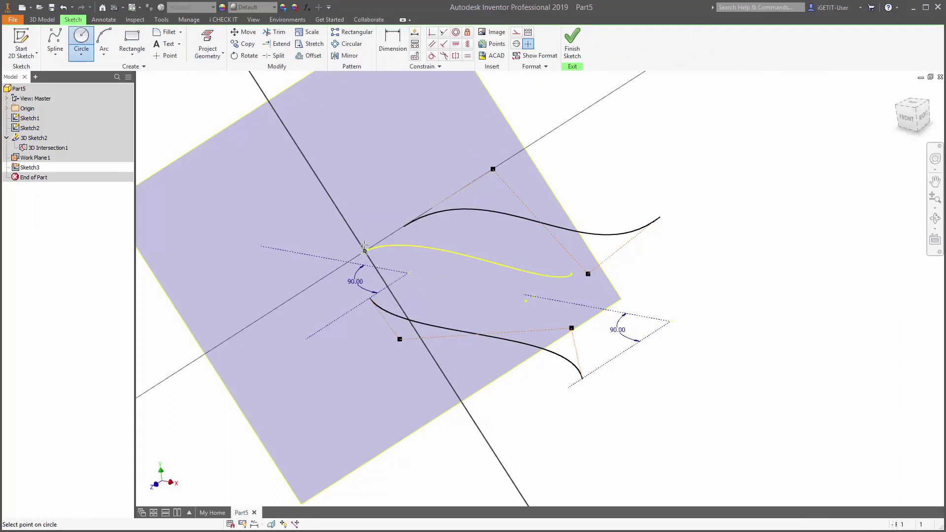
{"action": "type", "text": ".125"}
{"action": "key", "text": "Tab"}
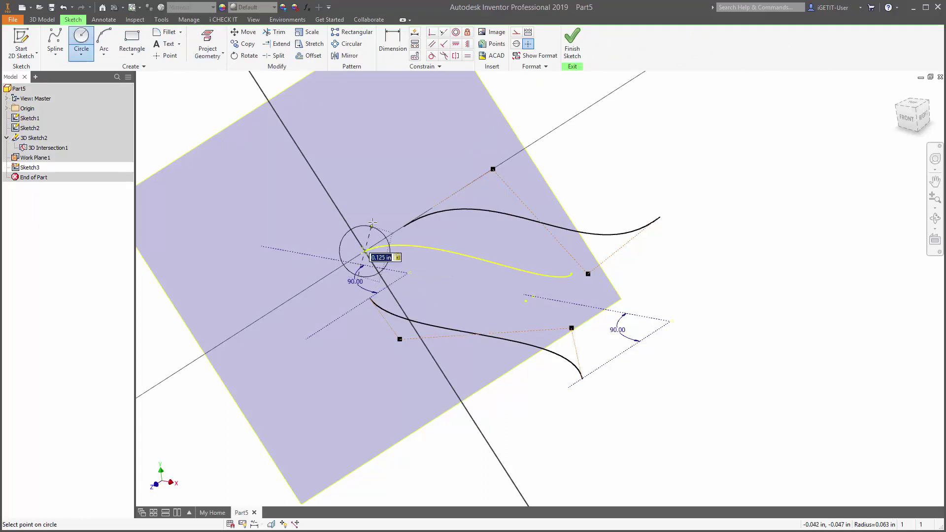
{"action": "key", "text": "Return"}
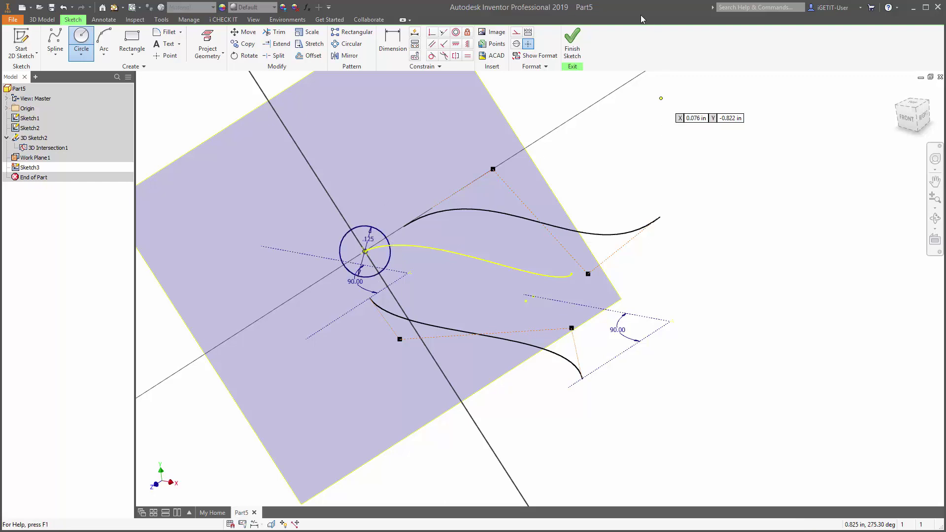
{"action": "left_click", "coordinate": [572, 42]}
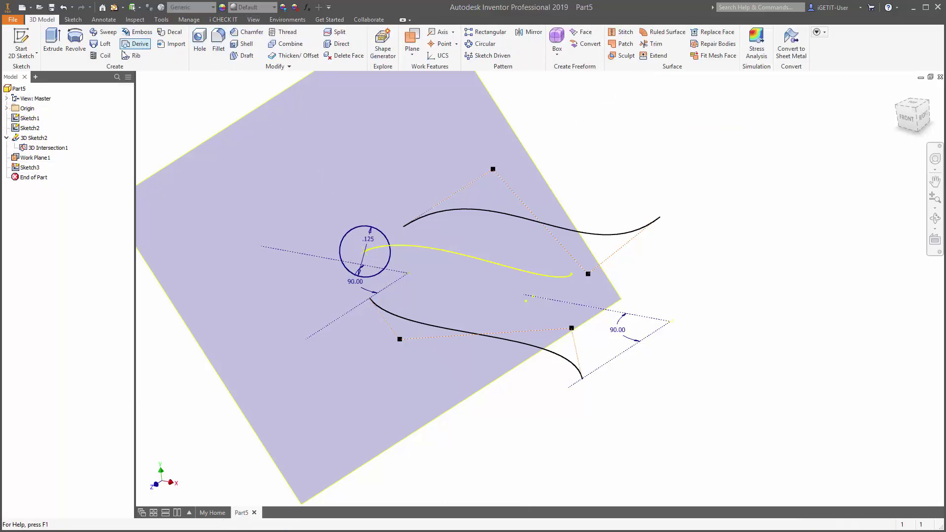
- Sweep the circle along 3D Intersection1 into tube Sweep1, then hide Work Plane1
{"action": "left_click", "coordinate": [104, 31]}
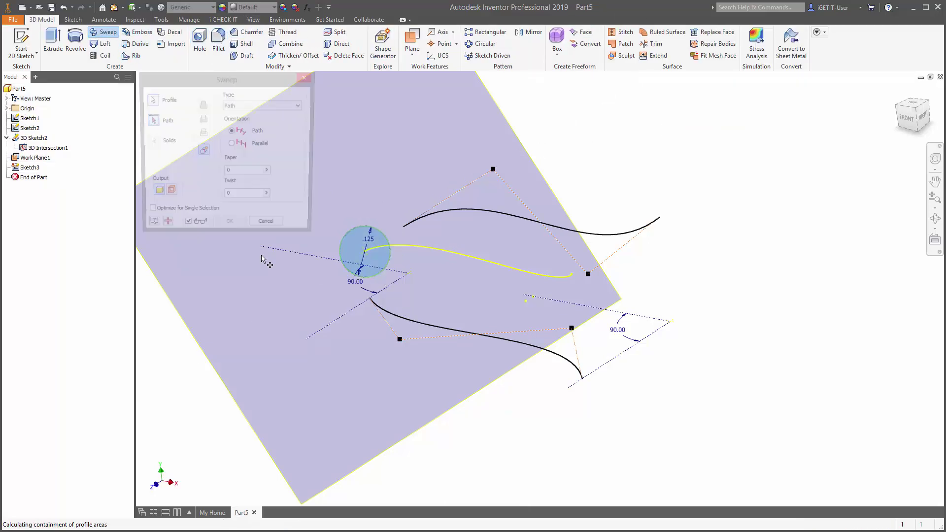
{"action": "left_click", "coordinate": [367, 235]}
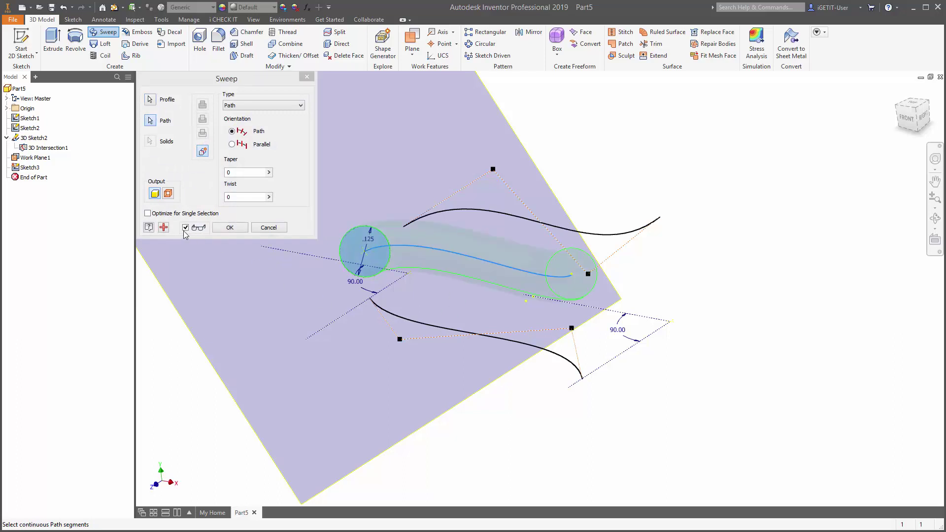
{"action": "left_click", "coordinate": [230, 227]}
{"action": "mouse_move", "coordinate": [319, 416]}
{"action": "middle_mouse_down", "text": "shift"}
{"action": "mouse_move", "coordinate": [331, 401]}
{"action": "mouse_move", "coordinate": [446, 359]}
{"action": "mouse_move", "coordinate": [545, 380]}
{"action": "mouse_move", "coordinate": [581, 364]}
{"action": "mouse_move", "coordinate": [520, 342]}
{"action": "mouse_move", "coordinate": [499, 350]}
{"action": "mouse_move", "coordinate": [297, 345]}
{"action": "mouse_move", "coordinate": [258, 368]}
{"action": "mouse_move", "coordinate": [372, 302]}
{"action": "mouse_move", "coordinate": [298, 350]}
{"action": "mouse_move", "coordinate": [298, 363]}
{"action": "mouse_move", "coordinate": [270, 347]}
{"action": "mouse_move", "coordinate": [284, 338]}
{"action": "mouse_move", "coordinate": [298, 352]}
{"action": "middle_mouse_up", "text": "shift"}
{"action": "right_click", "coordinate": [33, 168]}
{"action": "left_click", "coordinate": [73, 220]}
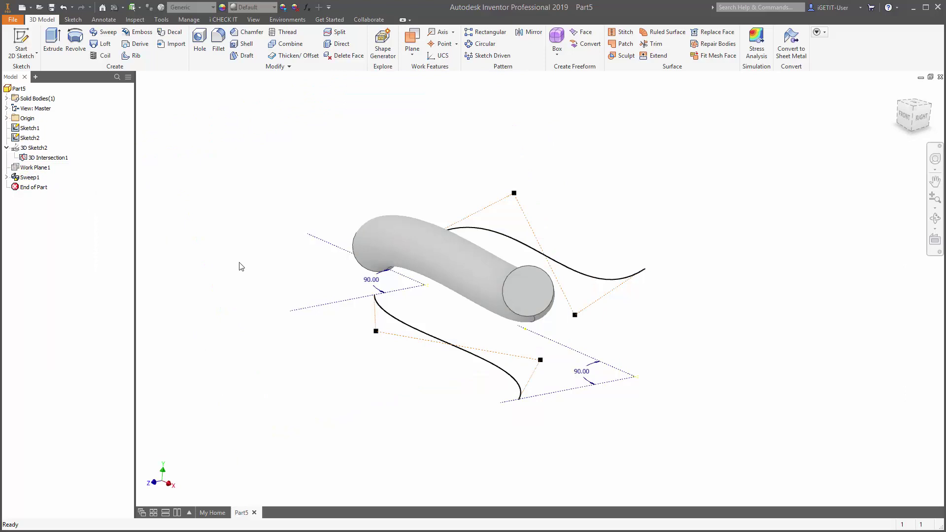
- Edit Sketch1 in Front view and dimension the spline control points at heights .375 and .125
{"action": "double_click", "coordinate": [31, 128]}
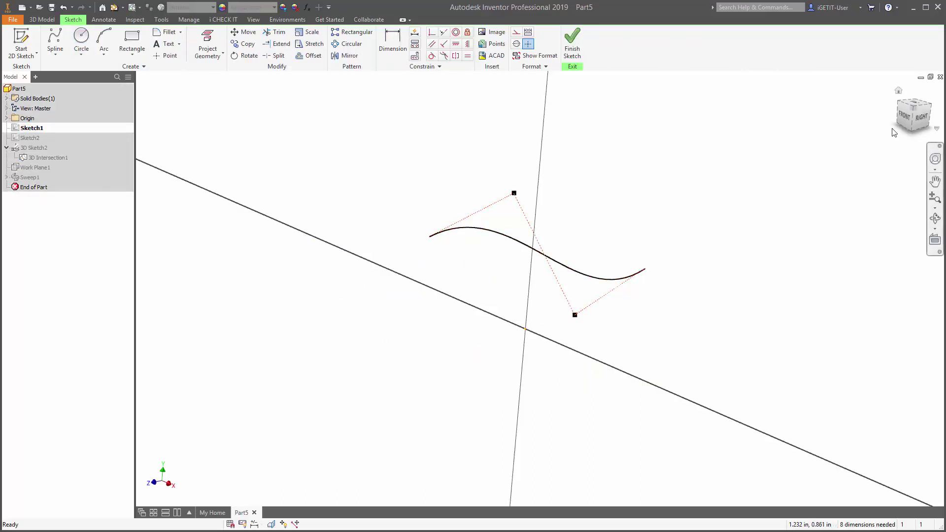
{"action": "left_click", "coordinate": [906, 118]}
{"action": "left_click", "coordinate": [393, 42]}
{"action": "left_click", "coordinate": [490, 208]}
{"action": "left_click", "coordinate": [537, 371]}
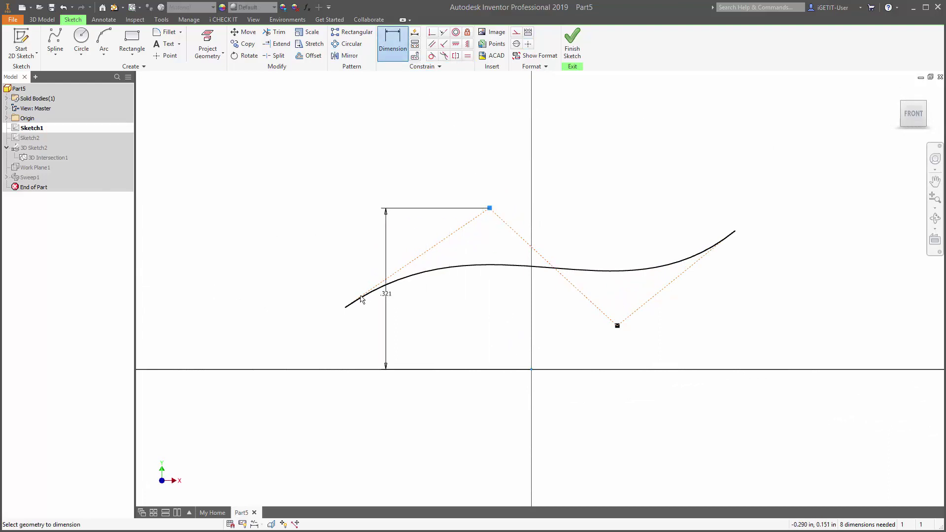
{"action": "left_click", "coordinate": [324, 296]}
{"action": "type", "text": ".375"}
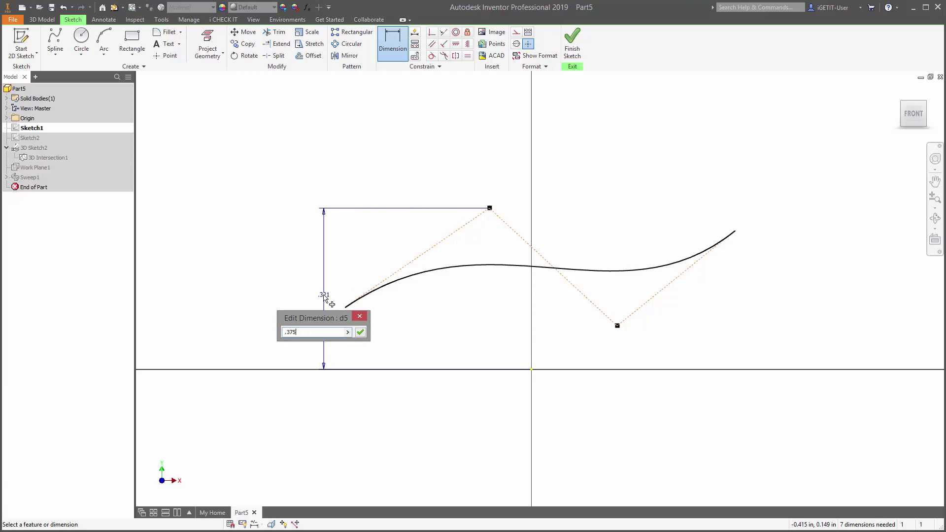
{"action": "key", "text": "Return"}
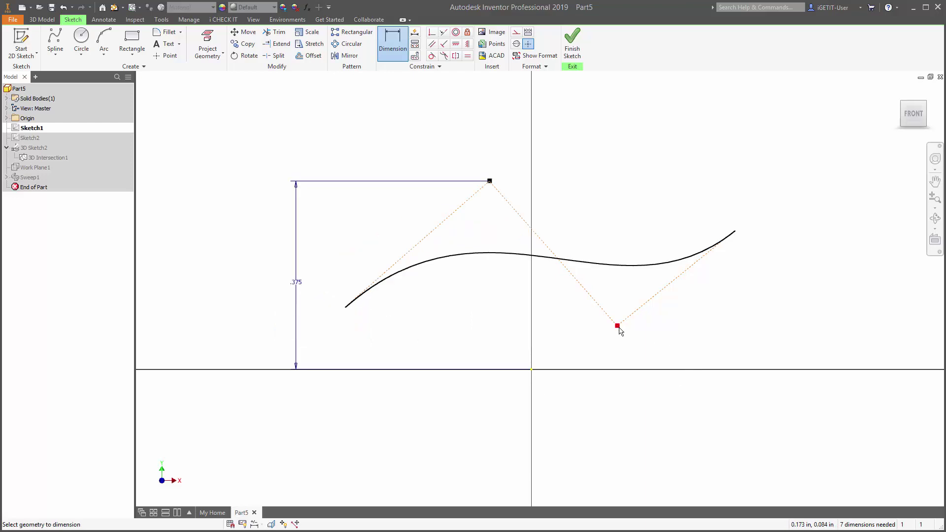
{"action": "left_click", "coordinate": [618, 326]}
{"action": "left_click", "coordinate": [531, 370]}
{"action": "left_click", "coordinate": [665, 352]}
{"action": "type", "text": ".125"}
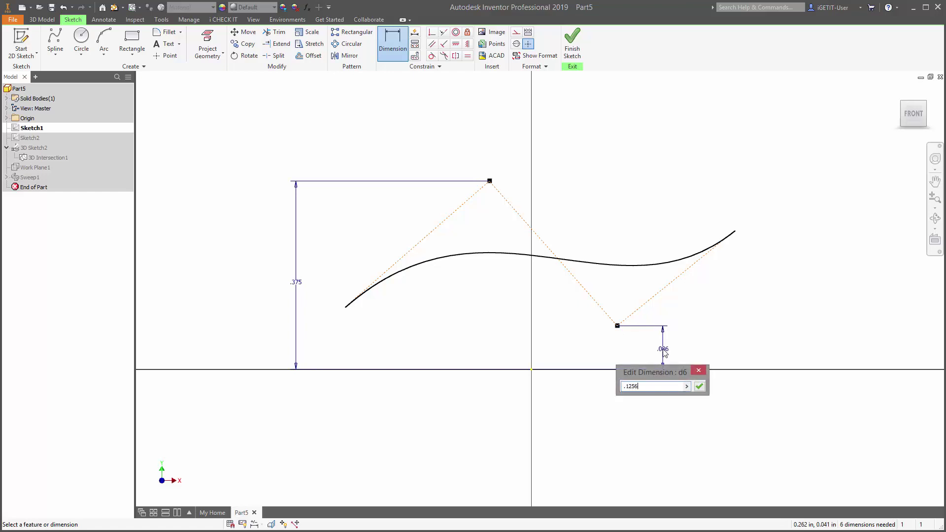
{"action": "key", "text": "Return"}
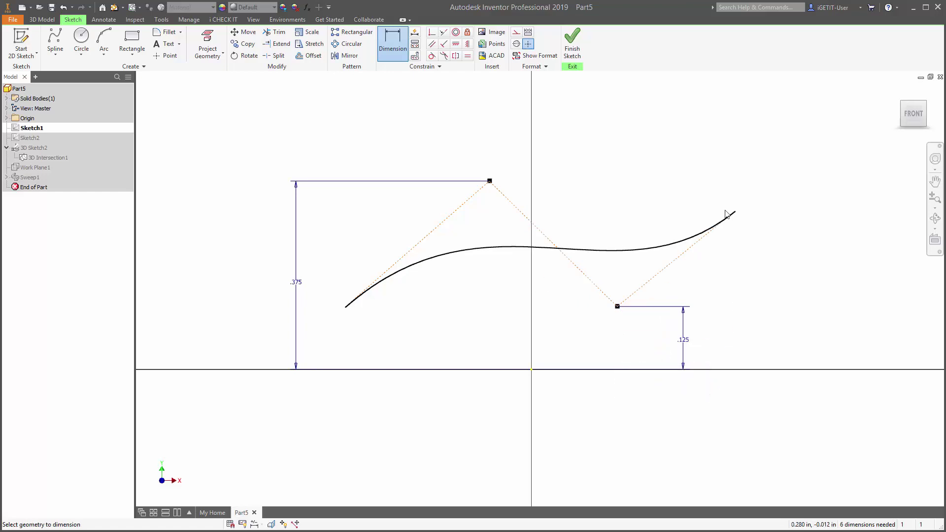
- Dimension the spline width to .750 and its left-end offset to .375, then finish Sketch1
{"action": "left_click", "coordinate": [735, 212]}
{"action": "left_click", "coordinate": [345, 307]}
{"action": "left_click", "coordinate": [554, 142]}
{"action": "type", "text": ".75"}
{"action": "key", "text": "Return"}
{"action": "left_click", "coordinate": [345, 309]}
{"action": "left_click", "coordinate": [531, 378]}
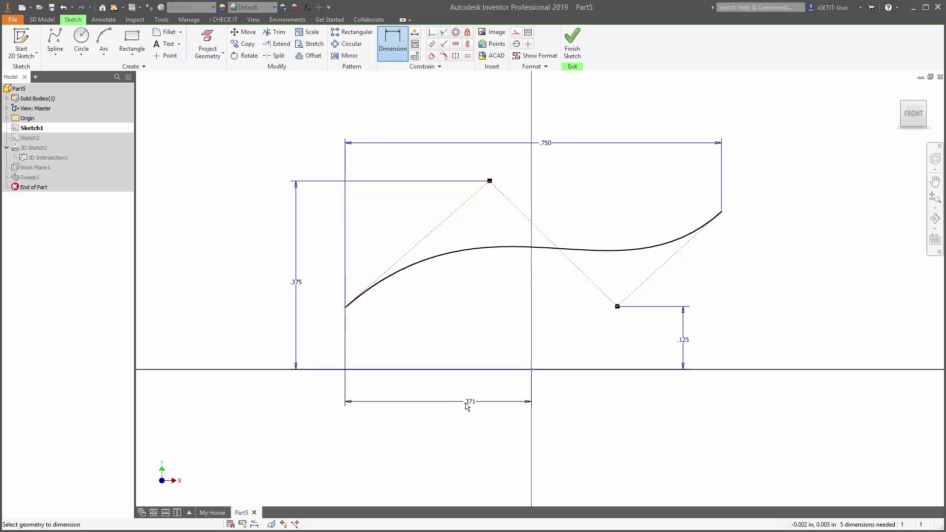
{"action": "left_click", "coordinate": [466, 403]}
{"action": "type", "text": ".375"}
{"action": "key", "text": "Return"}
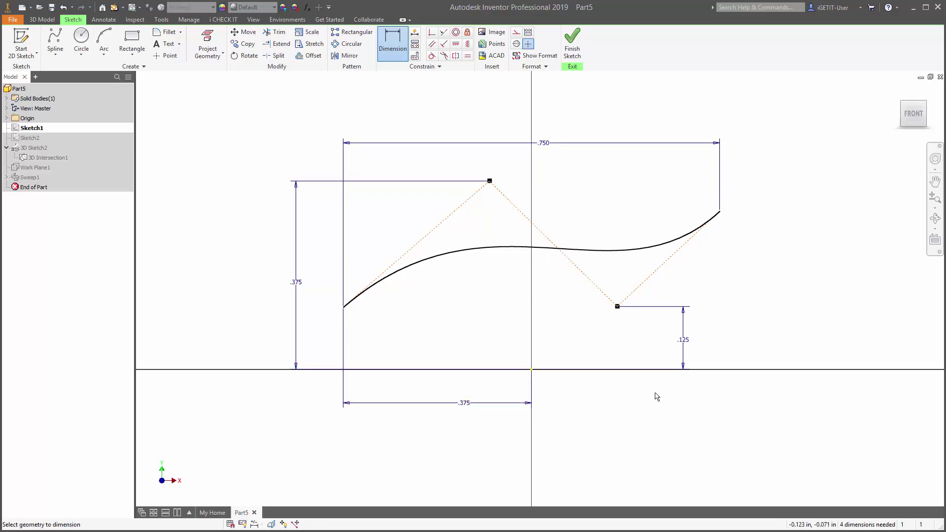
{"action": "left_click", "coordinate": [574, 41]}
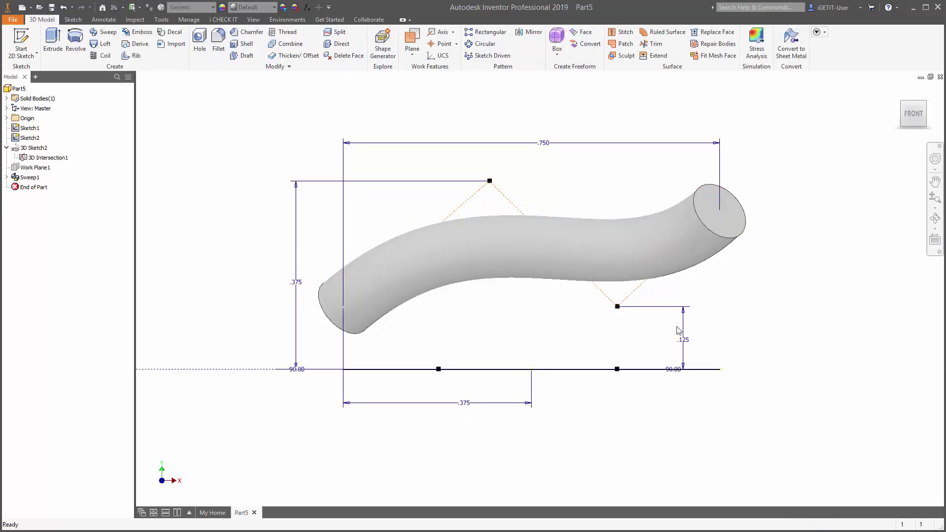
- Edit the Sketch1 spline's .750 width dimension to 1.25, stretching the curve outward
{"action": "middle_click_drag", "start_coordinate": [728, 331], "coordinate": [715, 354], "text": "shift"}
{"action": "double_click", "coordinate": [543, 160]}
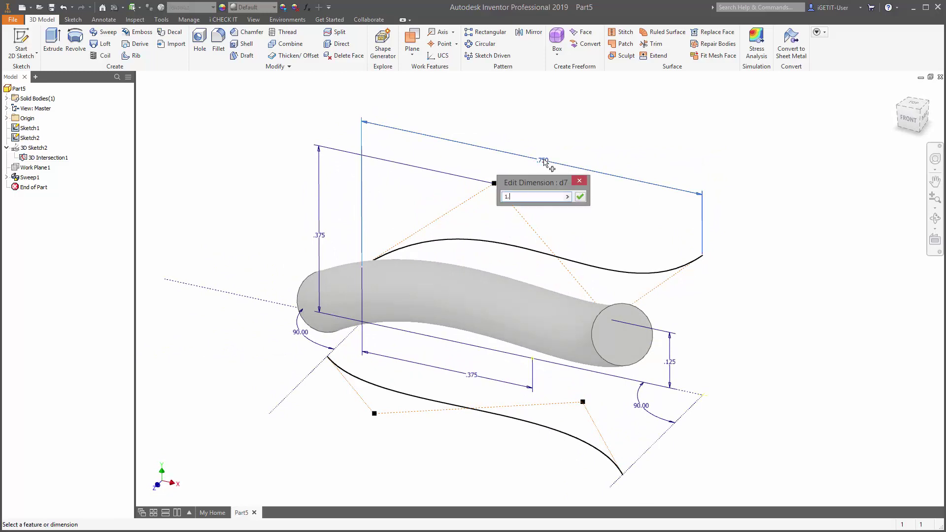
{"action": "key", "text": "Return"}
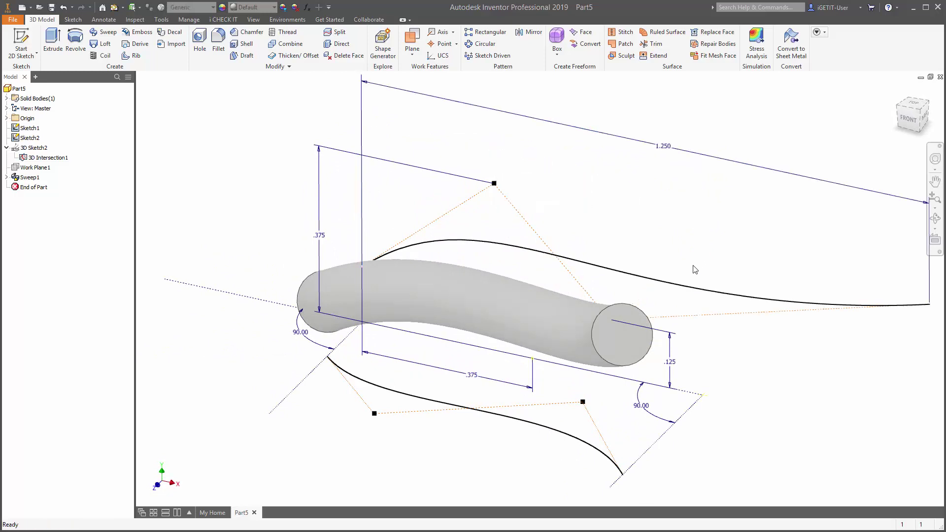
{"action": "middle_click_drag", "start_coordinate": [705, 262], "coordinate": [633, 247]}
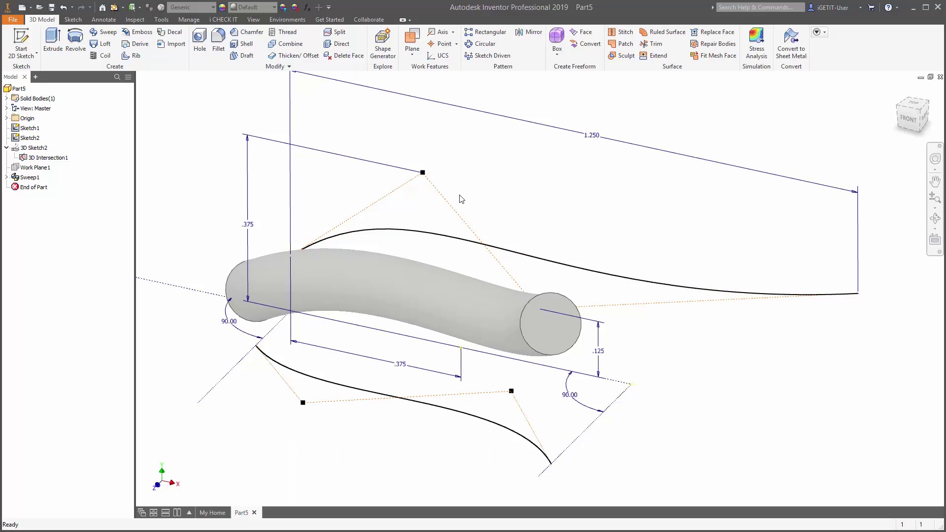
- Update the model so the swept tube follows the lengthened spline curve
{"action": "left_click", "coordinate": [114, 8]}
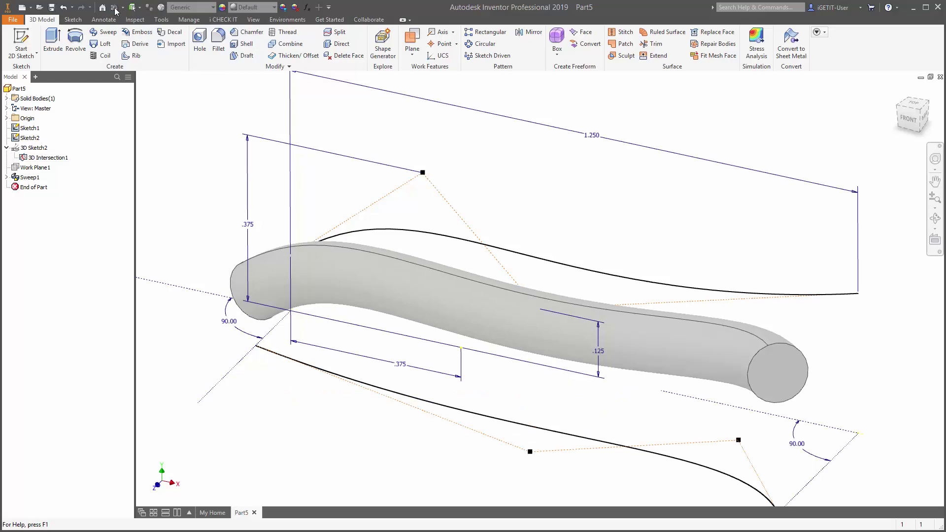
{"action": "mouse_move", "coordinate": [265, 246]}
{"action": "middle_mouse_down", "text": "shift"}
{"action": "mouse_move", "coordinate": [310, 217]}
{"action": "mouse_move", "coordinate": [270, 246]}
{"action": "middle_mouse_up", "text": "shift"}
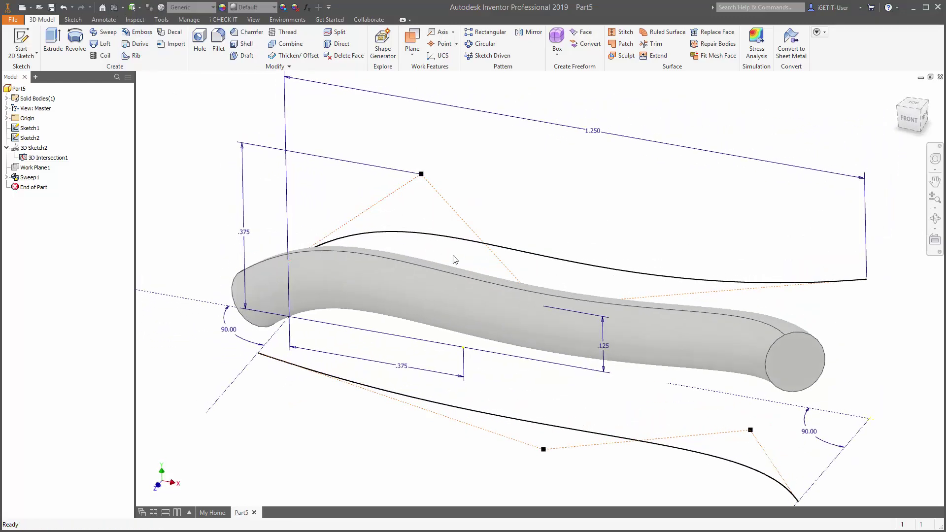
{"action": "middle_click_drag", "start_coordinate": [566, 254], "coordinate": [561, 241]}
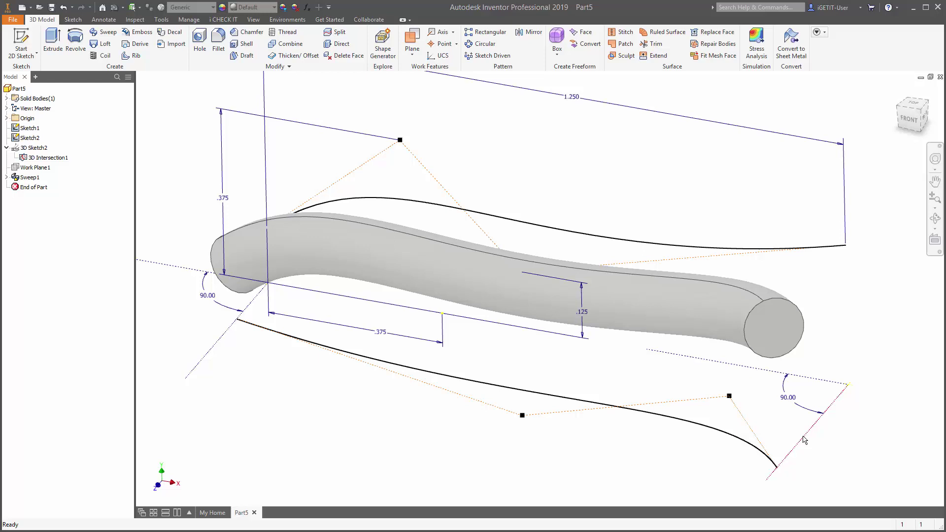
- Change the .375 height dimension to .25 and update the tube to the flatter curve
{"action": "double_click", "coordinate": [223, 199]}
{"action": "type", "text": ".25"}
{"action": "key", "text": "Return"}
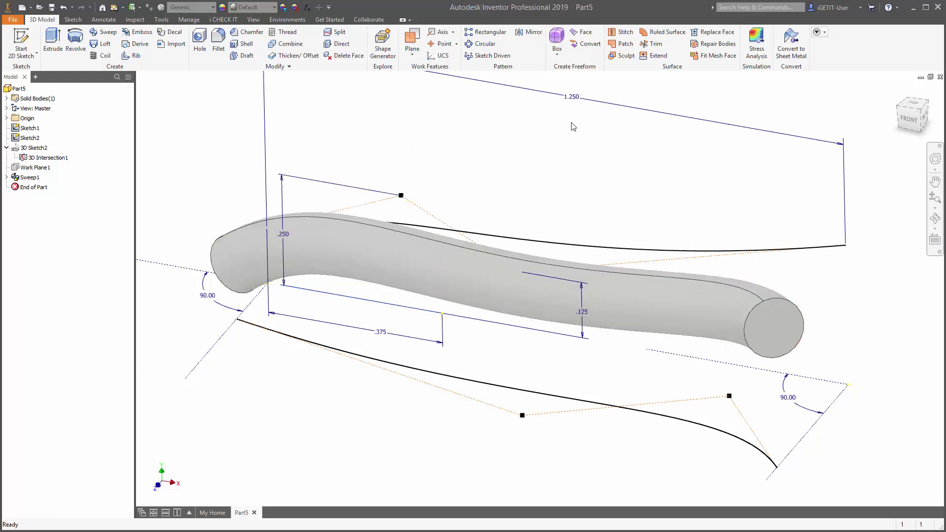
{"action": "left_click", "coordinate": [116, 6]}
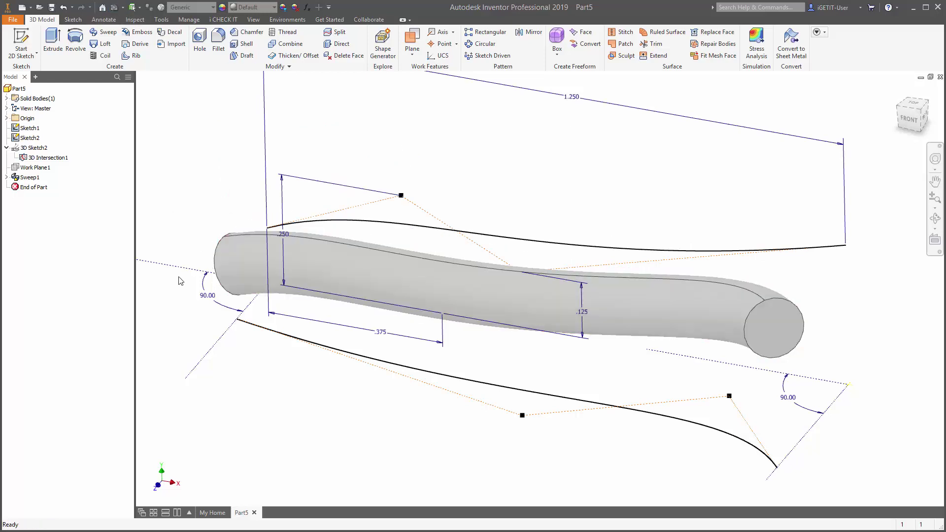
{"action": "mouse_move", "coordinate": [182, 281]}
{"action": "middle_mouse_down", "text": "shift"}
{"action": "mouse_move", "coordinate": [198, 264]}
{"action": "mouse_move", "coordinate": [255, 250]}
{"action": "mouse_move", "coordinate": [359, 253]}
{"action": "mouse_move", "coordinate": [351, 245]}
{"action": "mouse_move", "coordinate": [308, 258]}
{"action": "mouse_move", "coordinate": [247, 247]}
{"action": "mouse_move", "coordinate": [199, 253]}
{"action": "mouse_move", "coordinate": [165, 271]}
{"action": "mouse_move", "coordinate": [173, 285]}
{"action": "middle_mouse_up", "text": "shift"}
{"action": "middle_click_drag", "start_coordinate": [285, 358], "coordinate": [275, 287]}
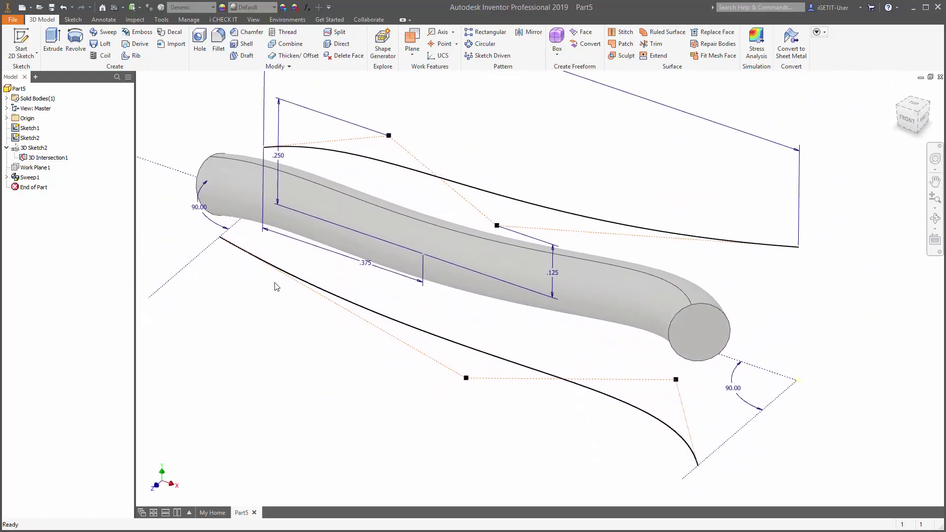